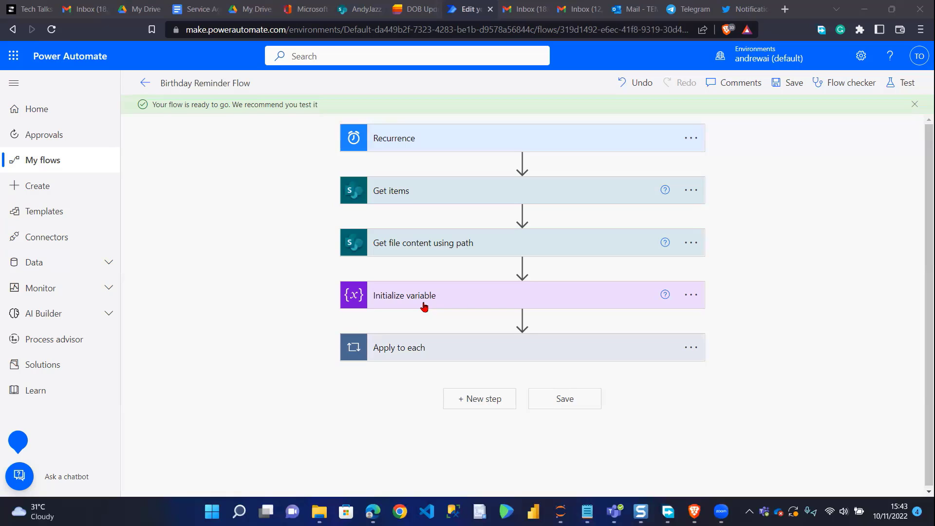
Step: Expand the Apply to each loop and its Send email (V2) action to review the recipient, subject and body
click(412, 349)
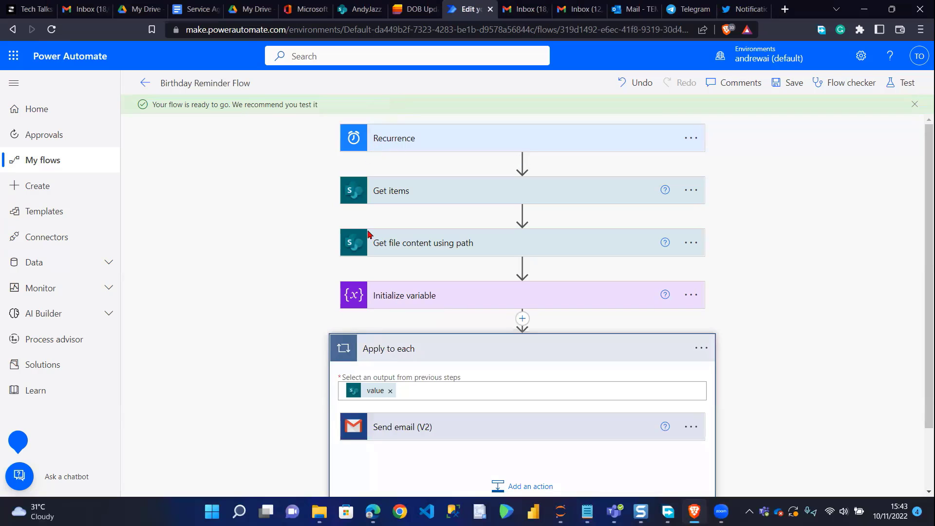
scroll(376, 270, down, 2)
click(383, 352)
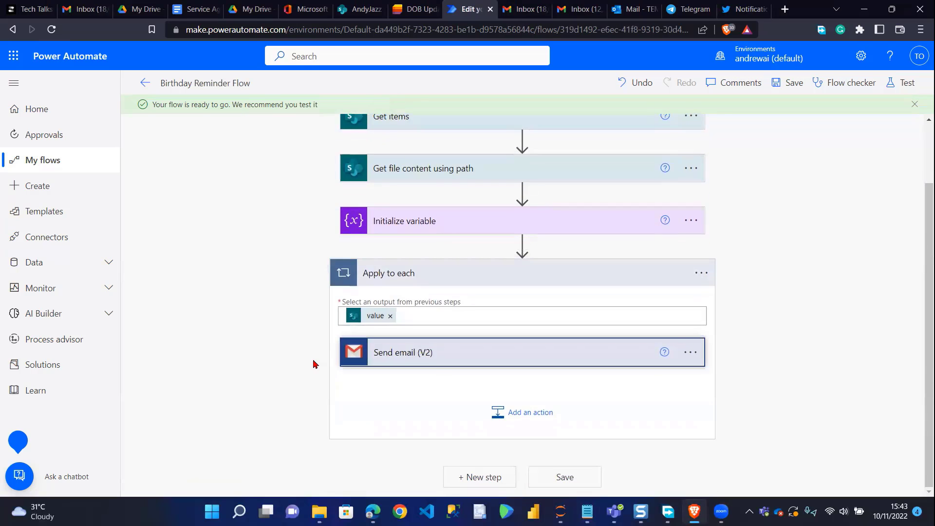
scroll(313, 361, down, 3)
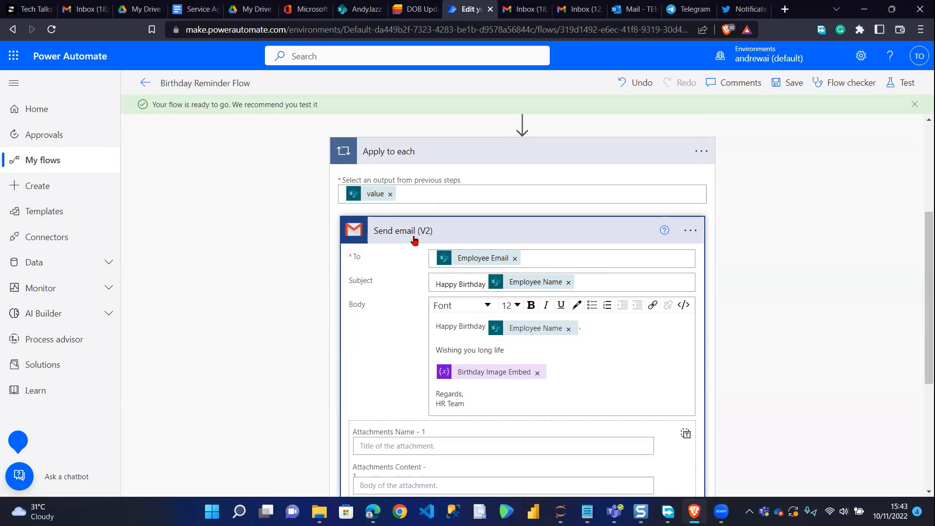
Step: Check the employee records in the DOB Updated SharePoint List, return to the flow and collapse the Send email (V2) action
click(414, 9)
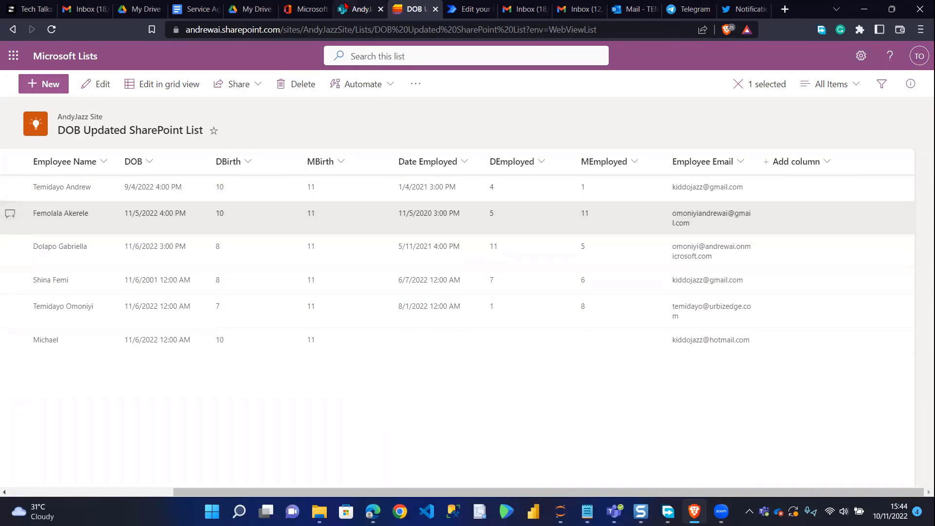
click(465, 9)
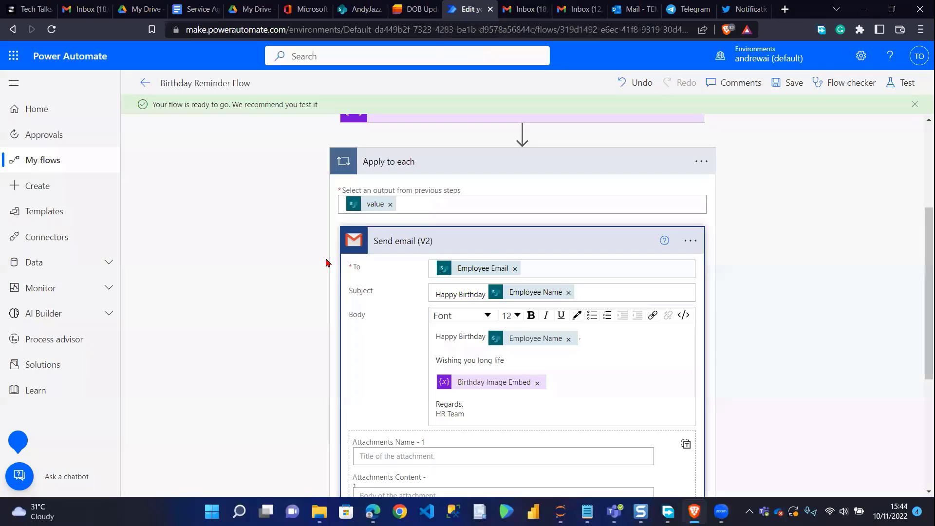
click(482, 241)
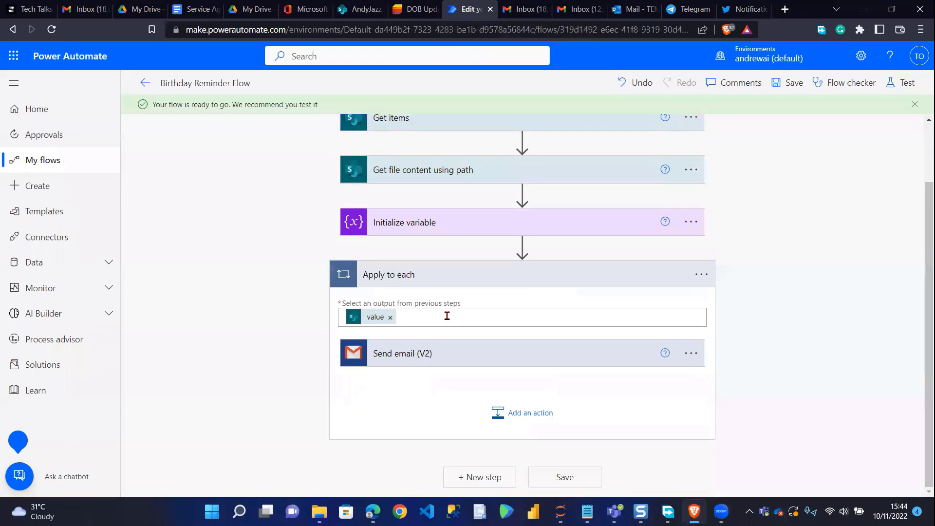
scroll(487, 273, down, 2)
scroll(555, 217, up, 2)
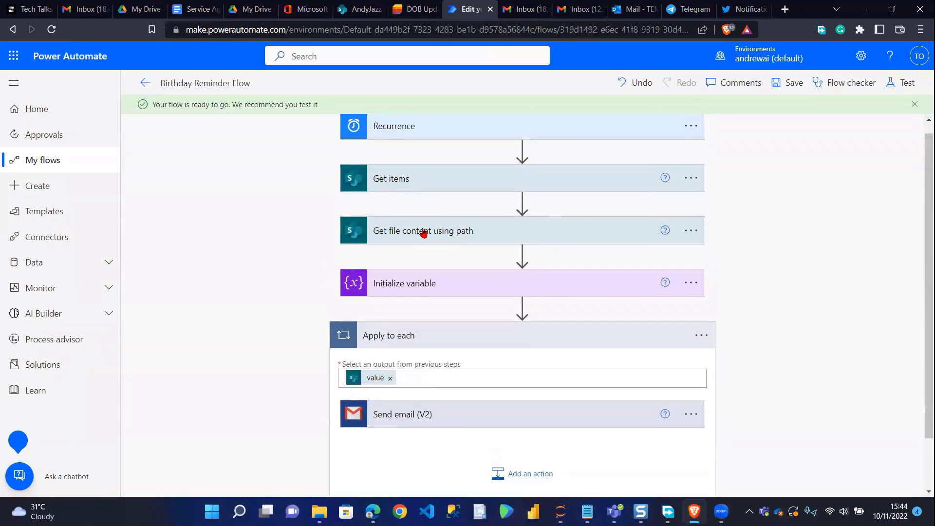
Step: Expand the Get file content using path and Initialize variable actions to review their settings
click(420, 233)
scroll(442, 278, down, 1)
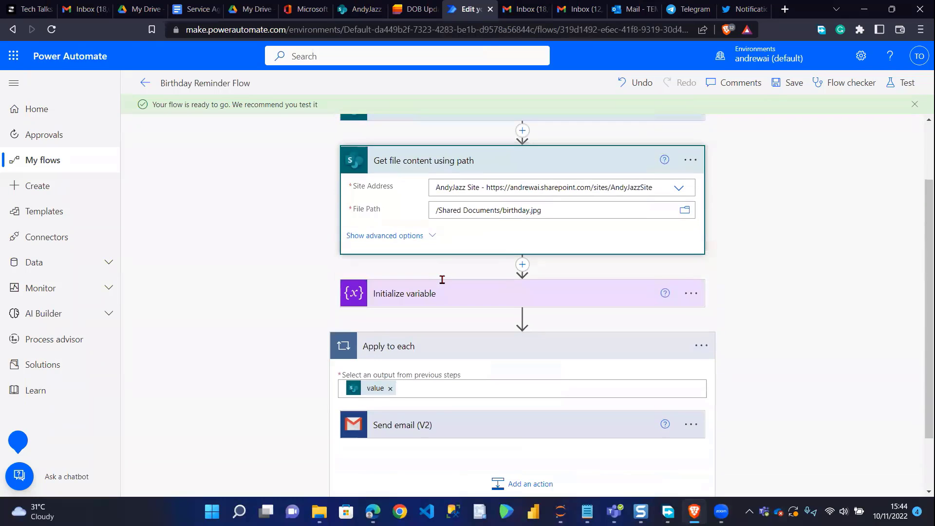
click(438, 296)
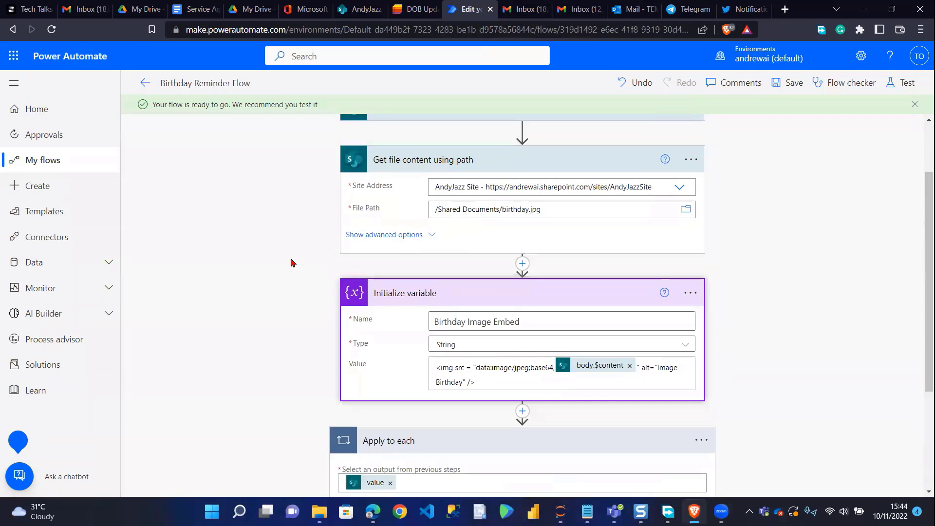
Step: Expand the Recurrence trigger and the Get items action to review the schedule and the SharePoint list source
scroll(291, 262, up, 1)
click(451, 141)
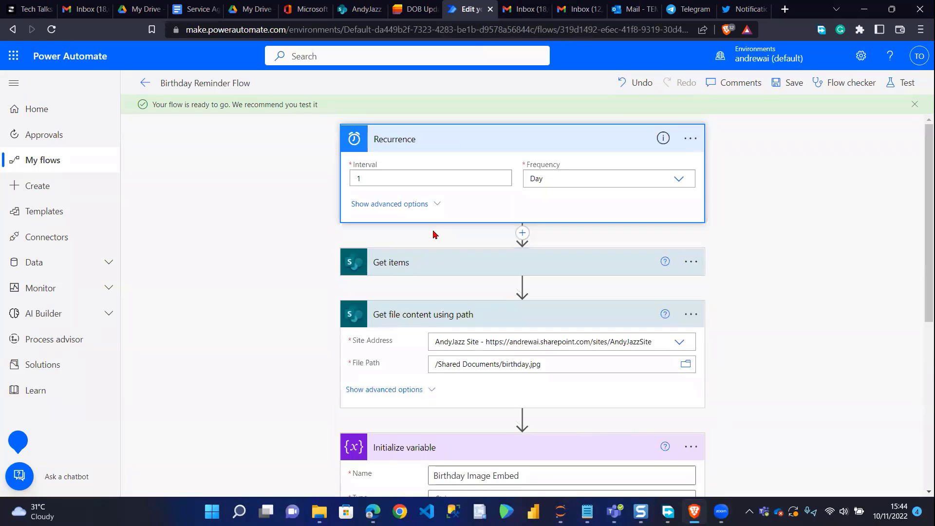
scroll(433, 258, down, 1)
click(434, 242)
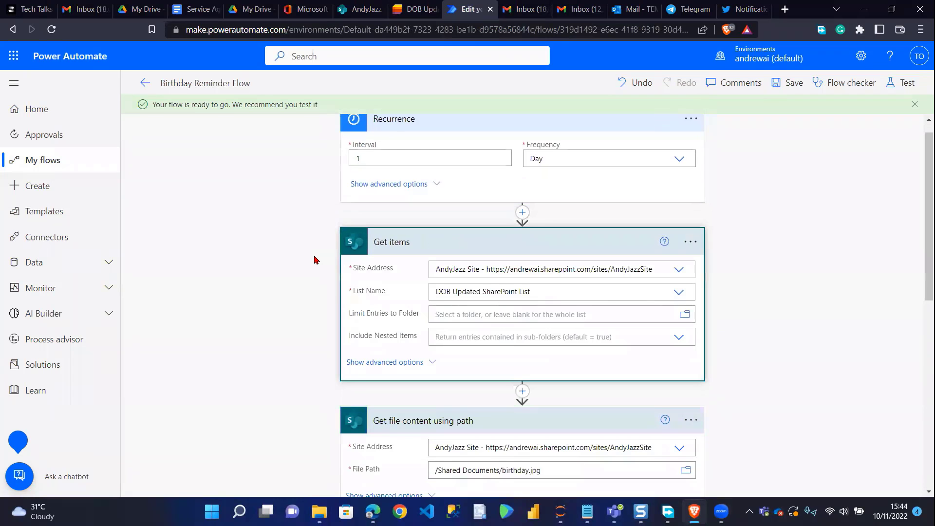
scroll(313, 259, down, 2)
scroll(476, 192, up, 1)
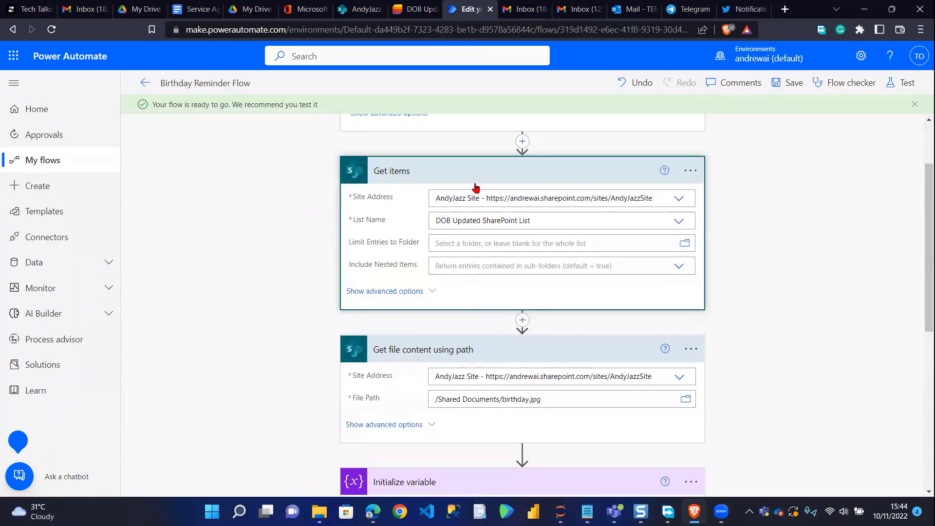
Step: Reopen the Send email (V2) action inside the loop and examine its message fields
scroll(448, 311, down, 5)
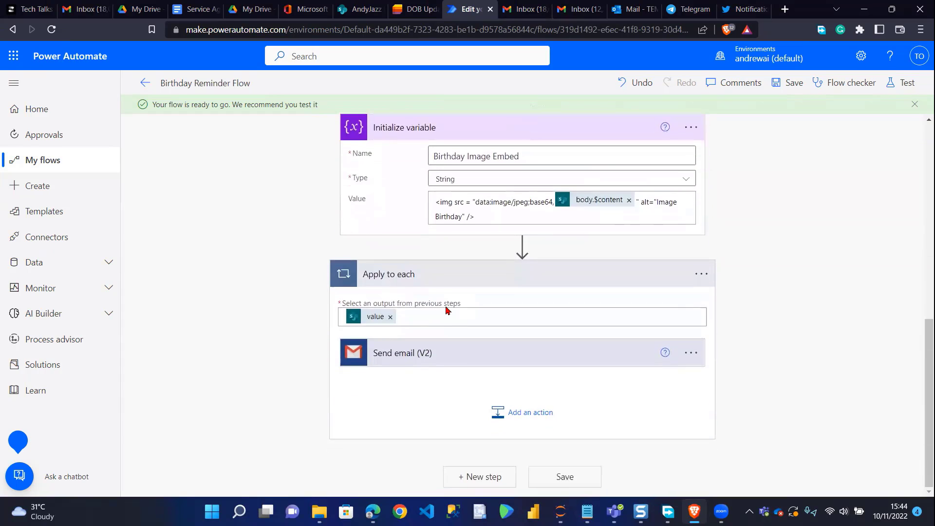
click(422, 360)
scroll(421, 361, down, 4)
scroll(427, 317, up, 2)
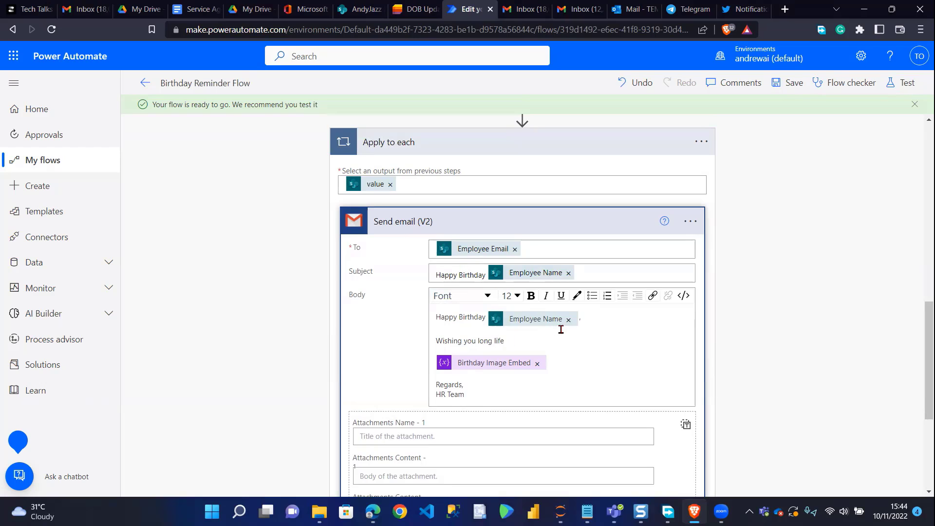
Step: Save the Birthday Reminder Flow and run a manual test of it
click(785, 83)
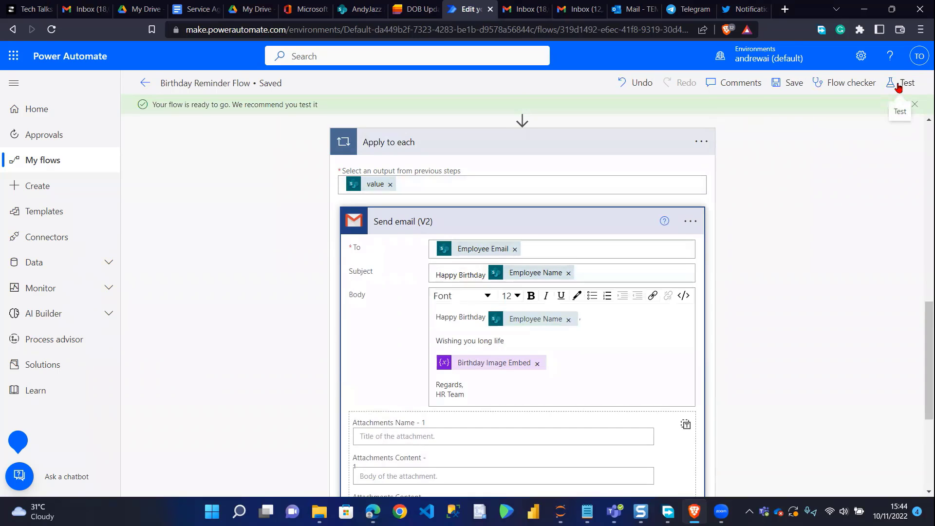
click(898, 83)
click(742, 113)
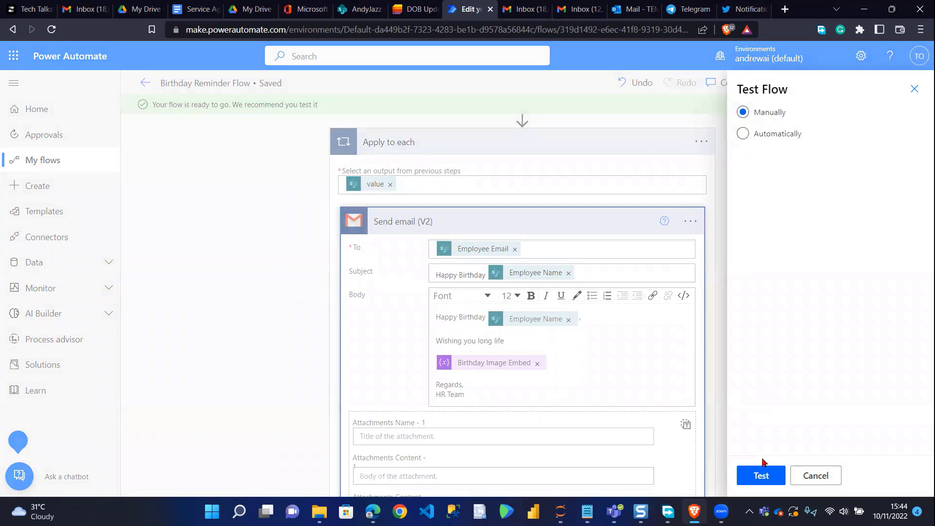
click(762, 475)
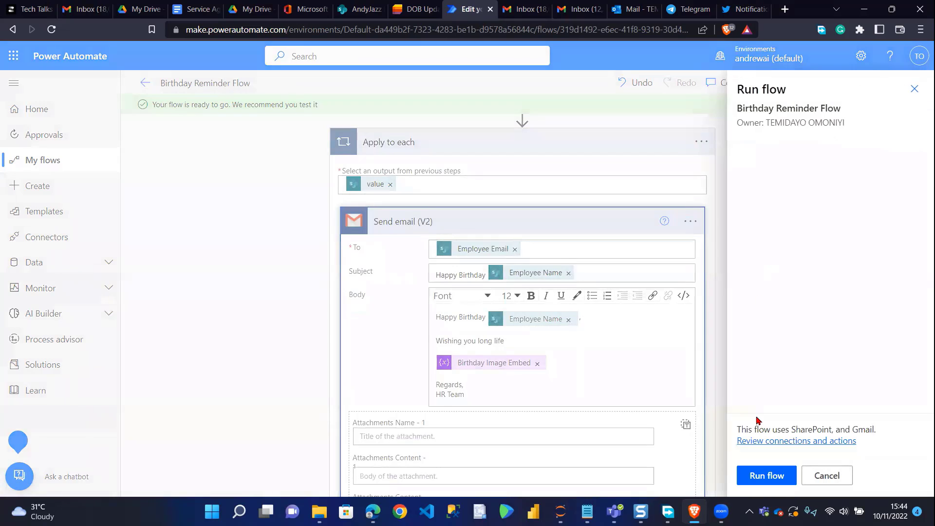
click(755, 480)
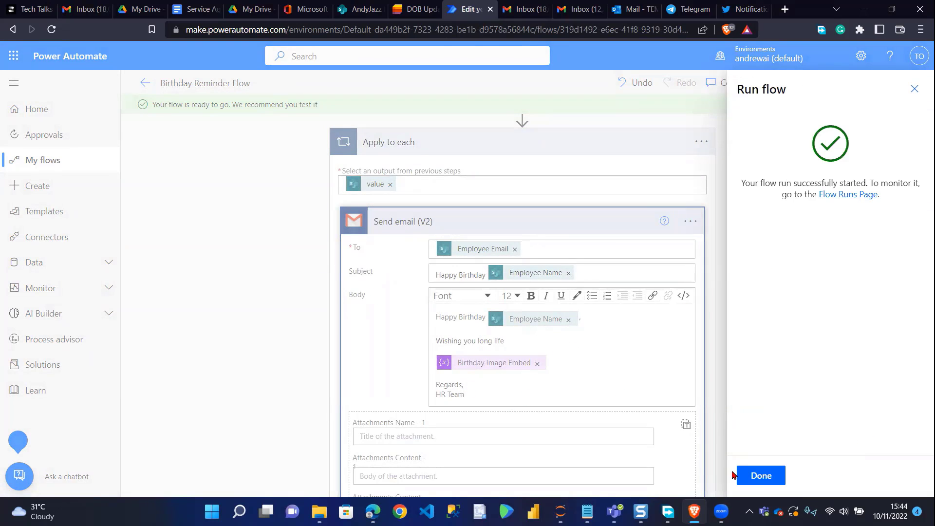
click(754, 477)
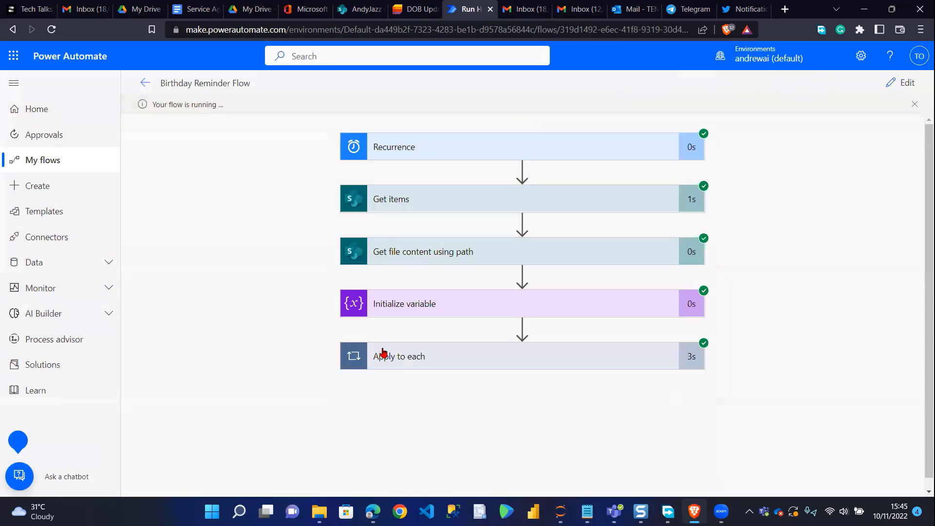
Step: Inspect the Send email (V2) inputs for each of the three Apply to each iterations in the flow run
click(457, 366)
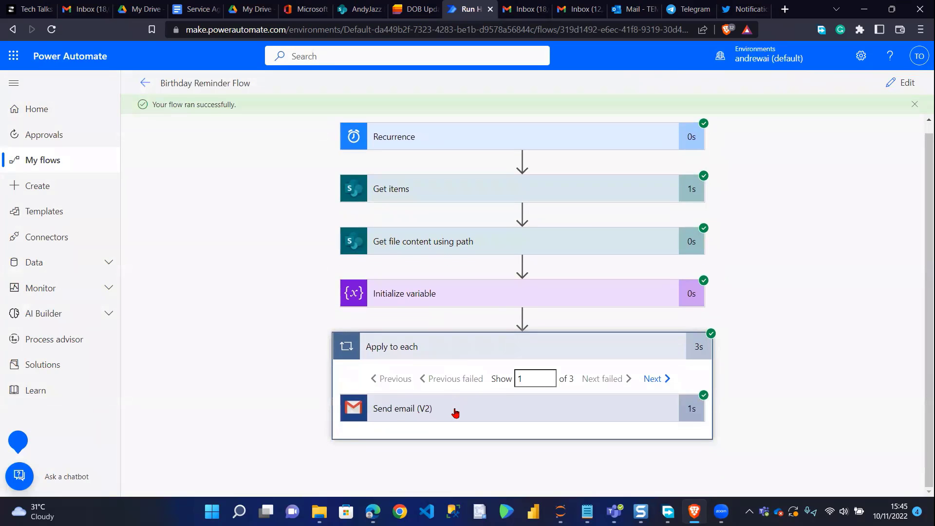
click(456, 413)
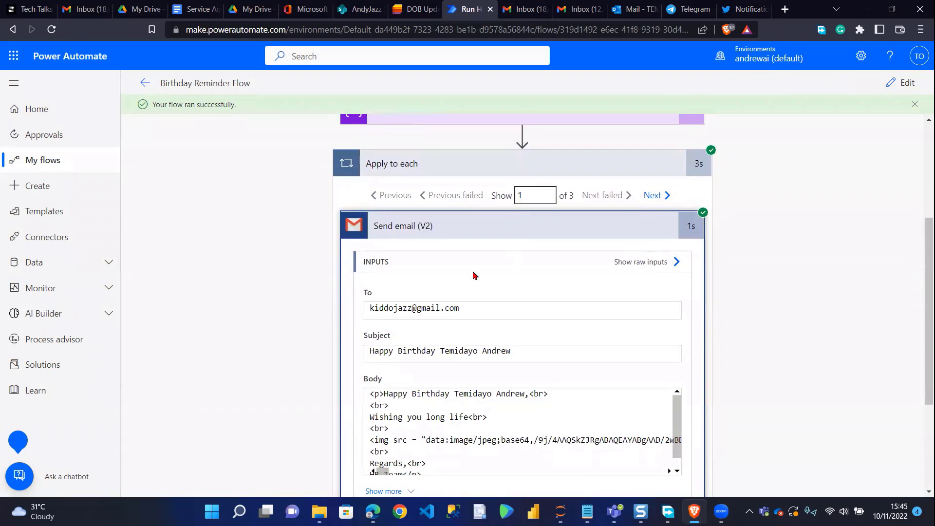
click(667, 197)
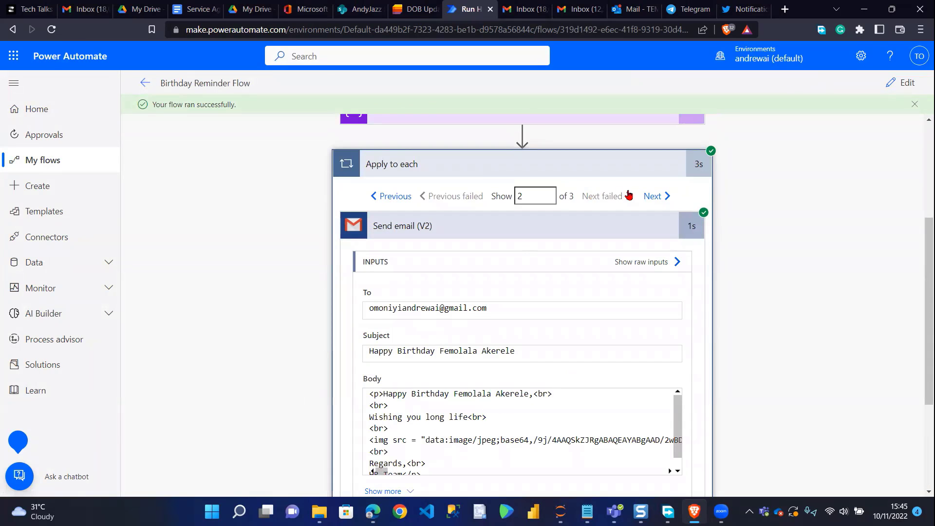
click(653, 197)
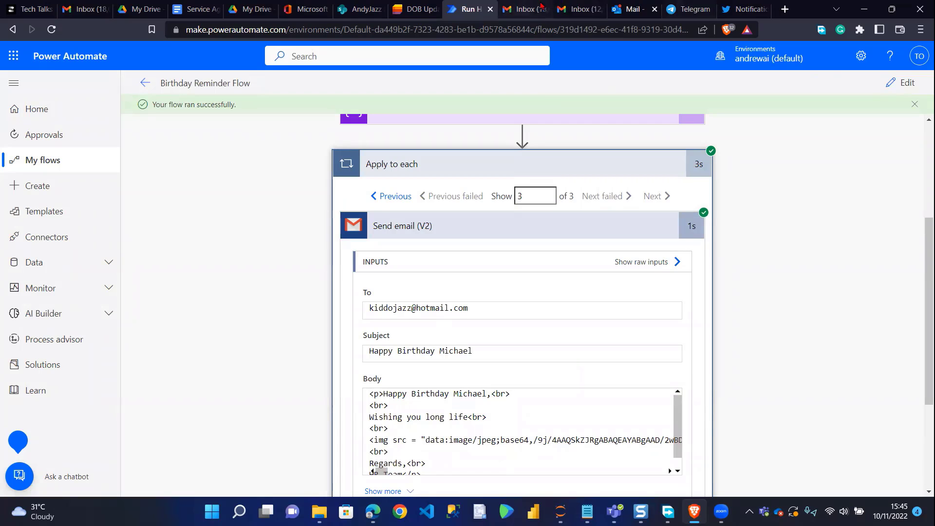
Step: Switch to the Outlook mailbox, open the newest Happy Birthday email and examine its text and image
click(633, 9)
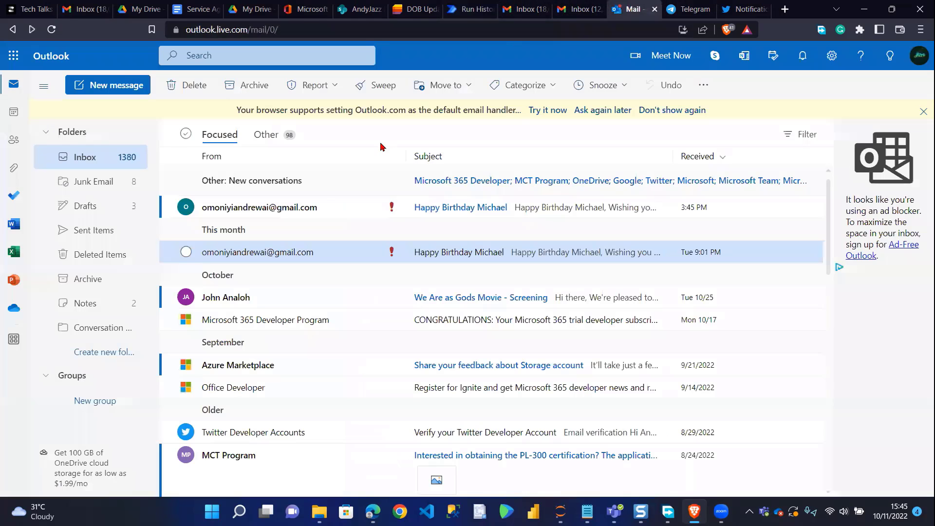
click(300, 209)
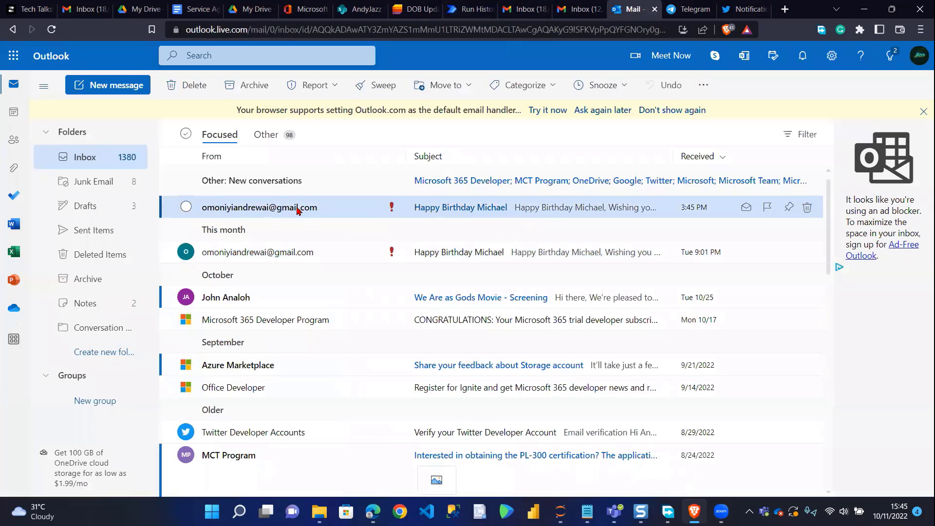
scroll(194, 213, down, 2)
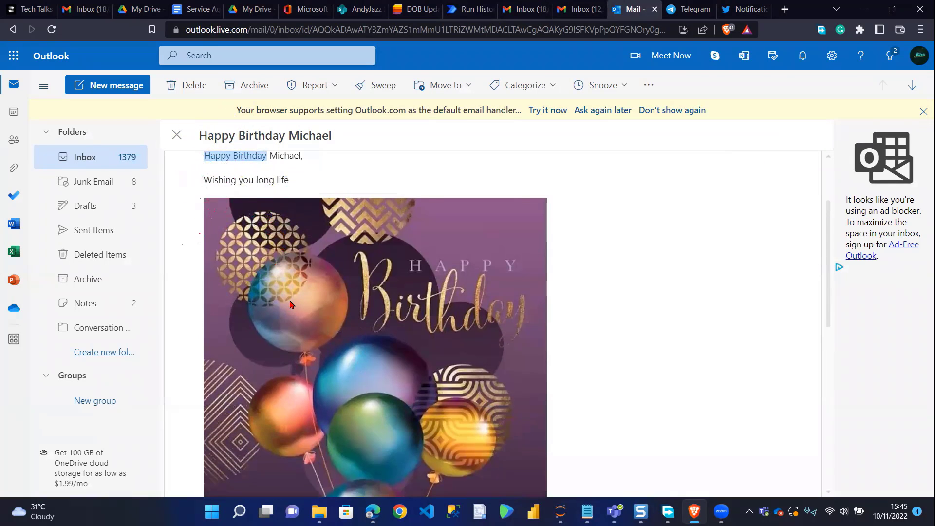
scroll(289, 304, down, 1)
scroll(290, 304, up, 3)
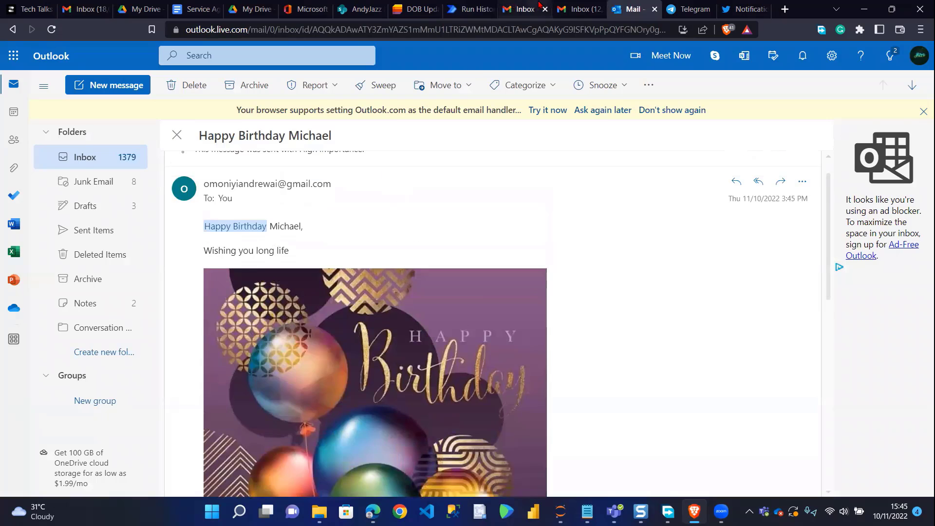
Step: Open the new Happy Birthday email in each of the two Gmail inboxes and check its embedded image
click(525, 8)
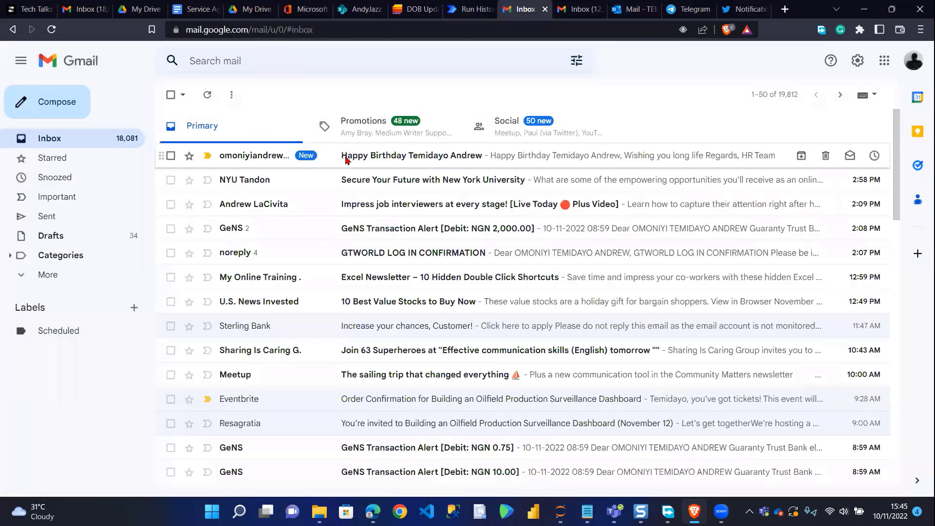
click(348, 155)
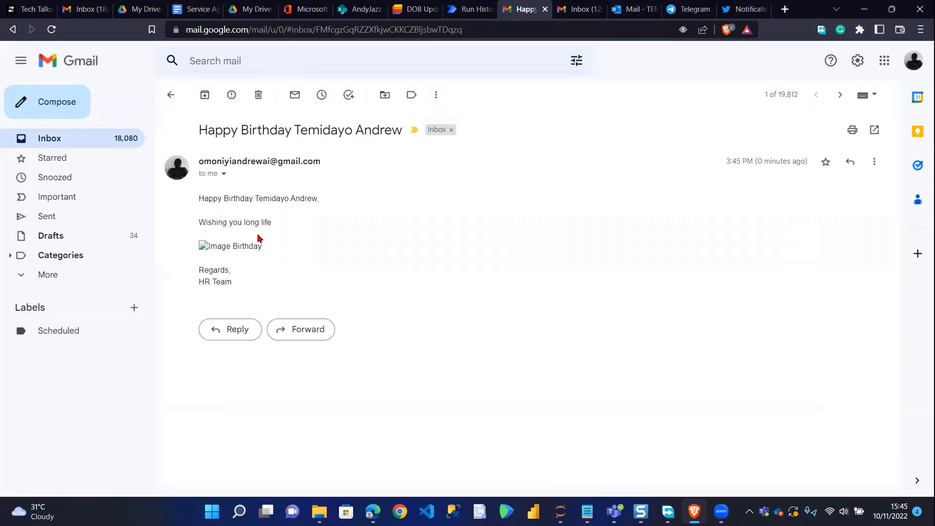
click(575, 8)
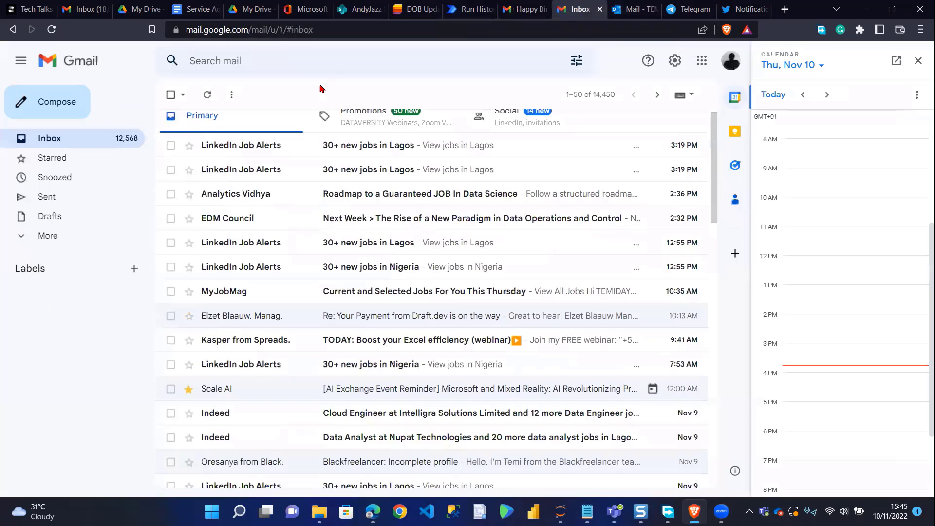
click(387, 146)
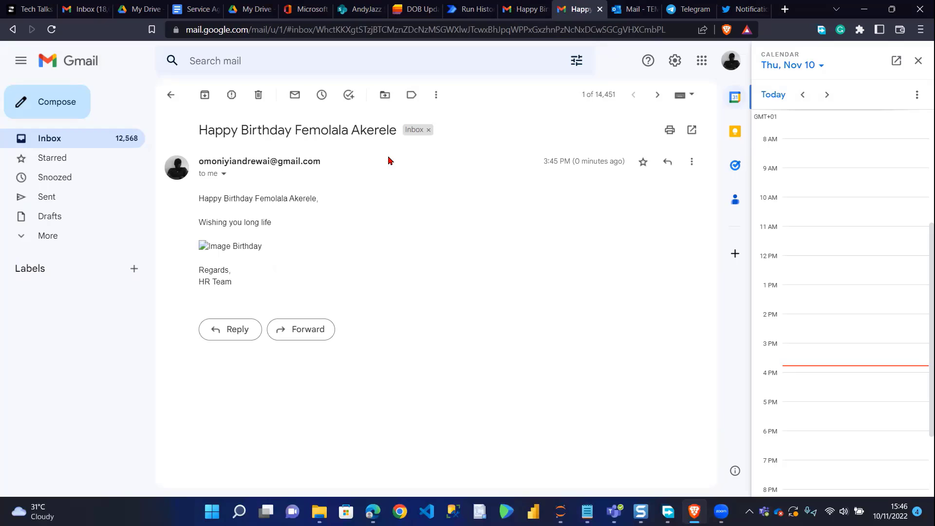
Step: Search the web for "embed images in html" in a new browser tab and open the W3Schools HTML Images result in another tab
click(785, 9)
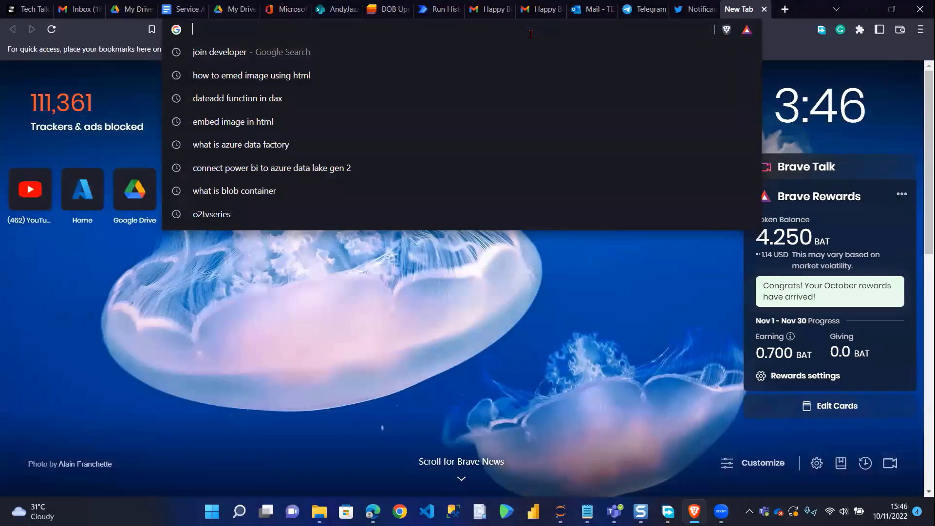
text(embed images in)
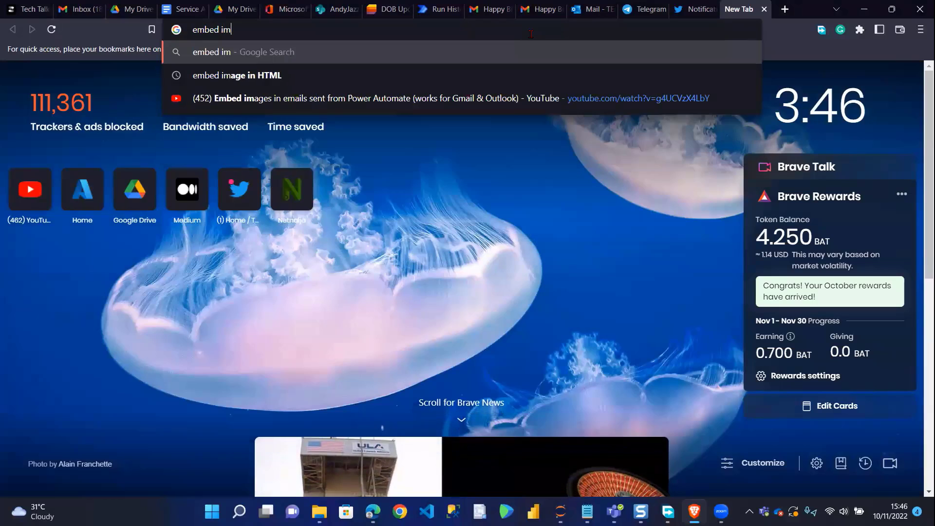
text( html)
key(Return)
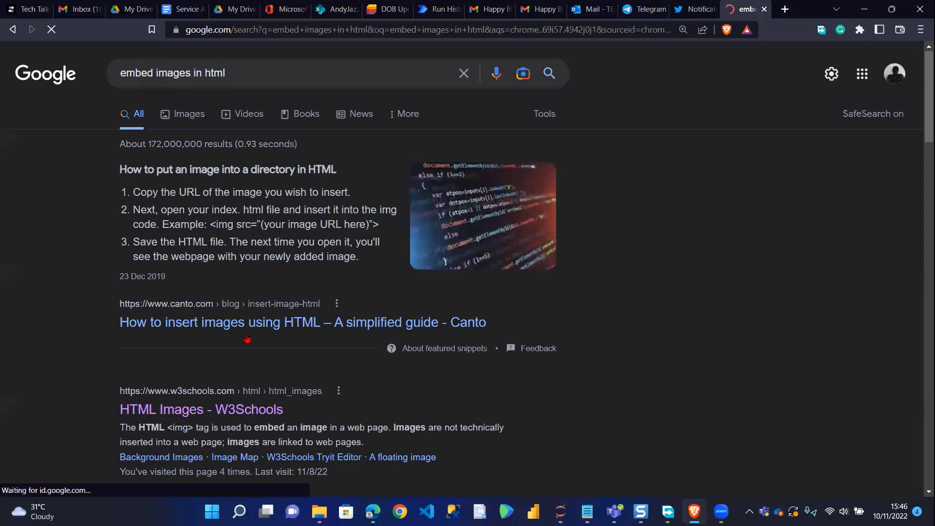
scroll(327, 346, down, 1)
right_click(213, 358)
click(263, 210)
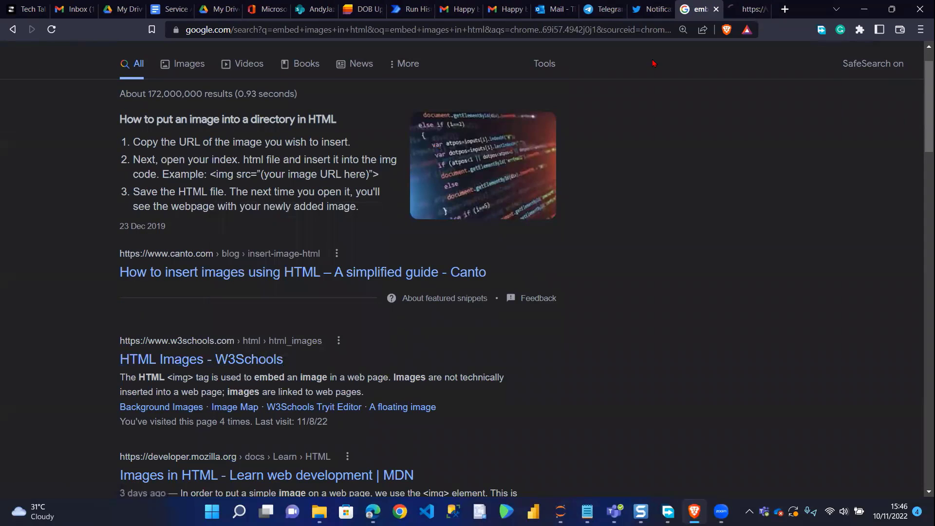
Step: On the W3Schools HTML Images page, find the Image Size example and copy its img tag that uses the style attribute
key(ctrl+Tab)
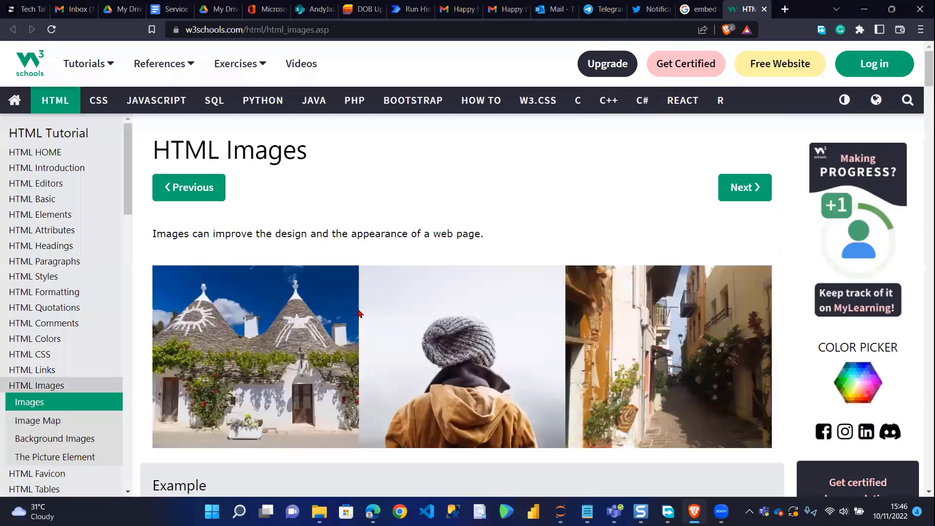
scroll(252, 365, down, 5)
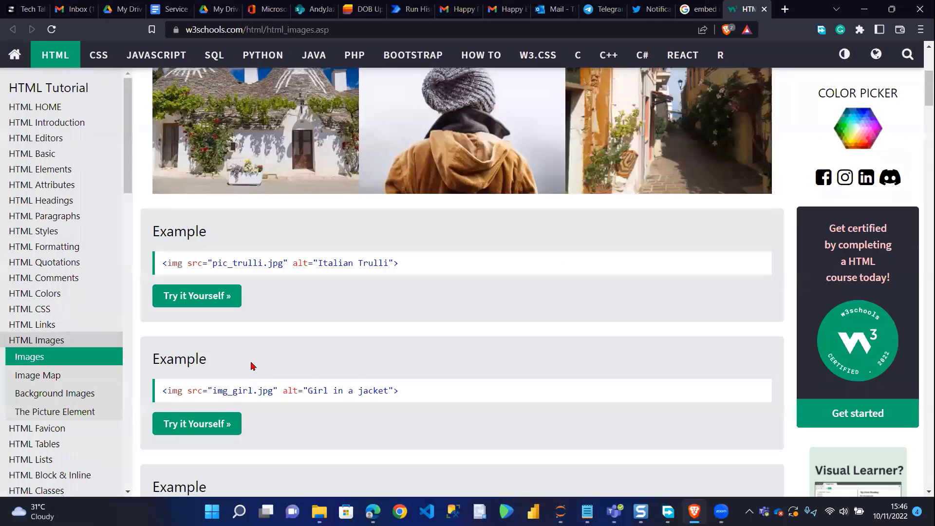
scroll(251, 365, down, 20)
scroll(252, 365, down, 8)
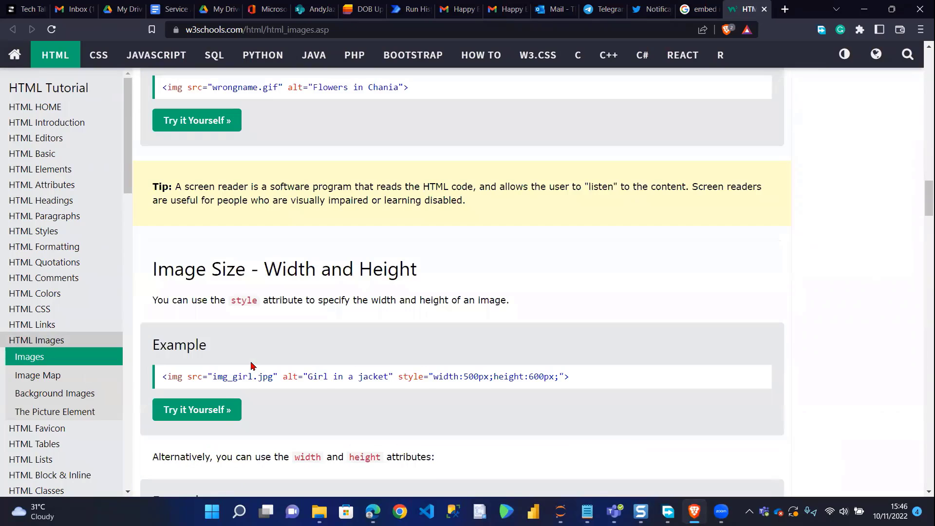
scroll(252, 365, down, 1)
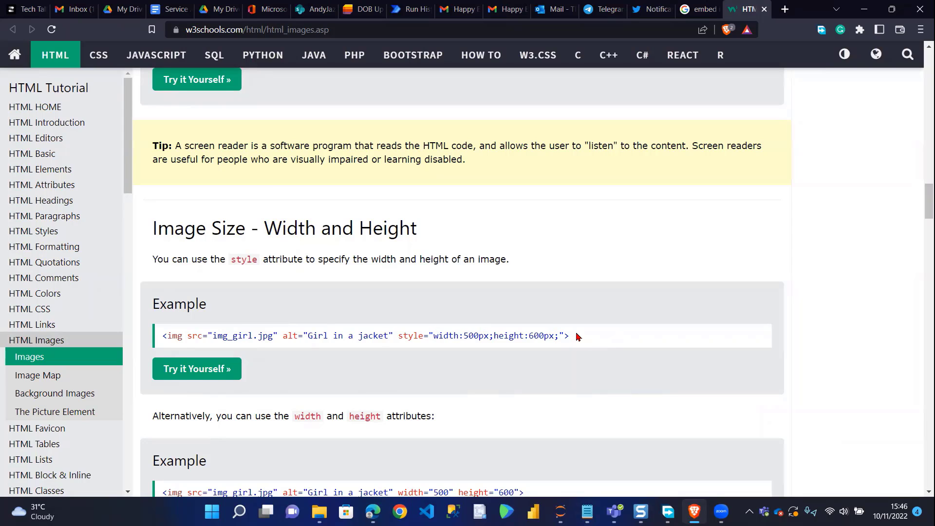
drag(575, 337, 159, 343)
key(ctrl+c)
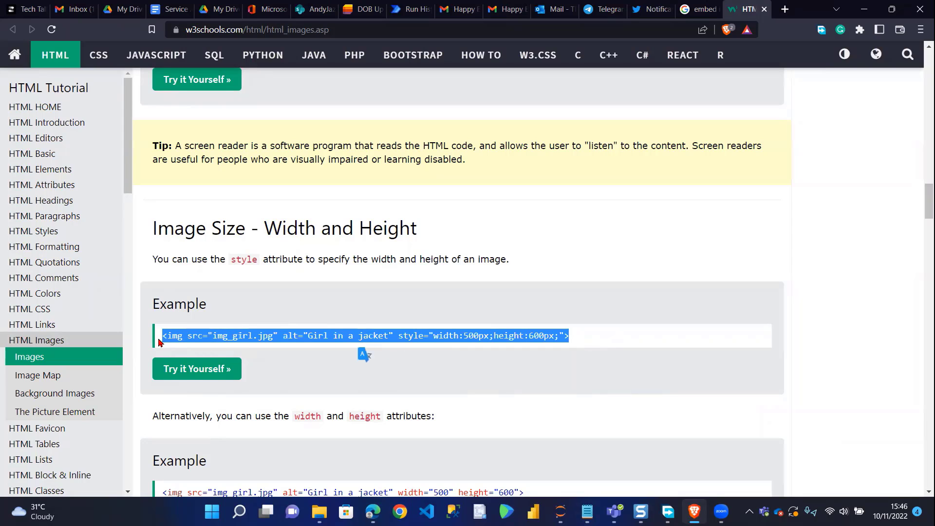
Step: Open a maximized blank Notepad window and paste the copied img tag into it
key(super)
text(note)
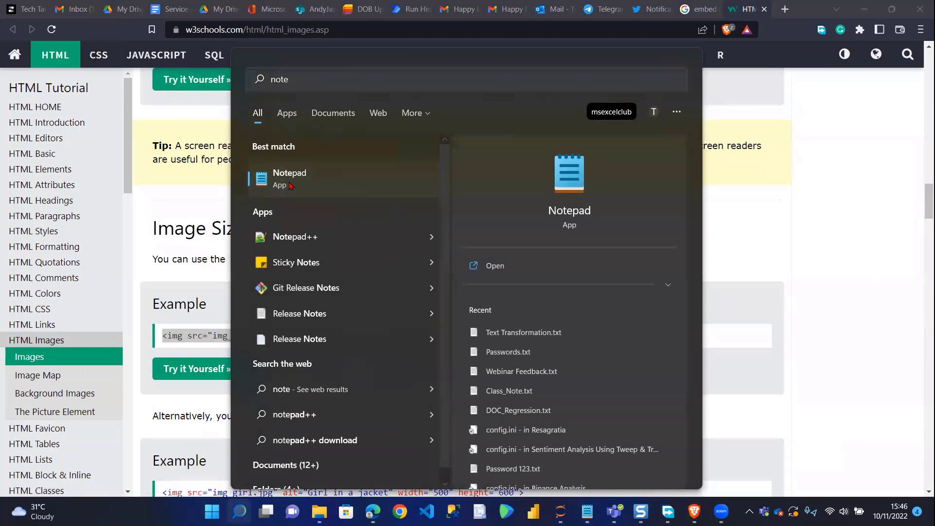
click(291, 185)
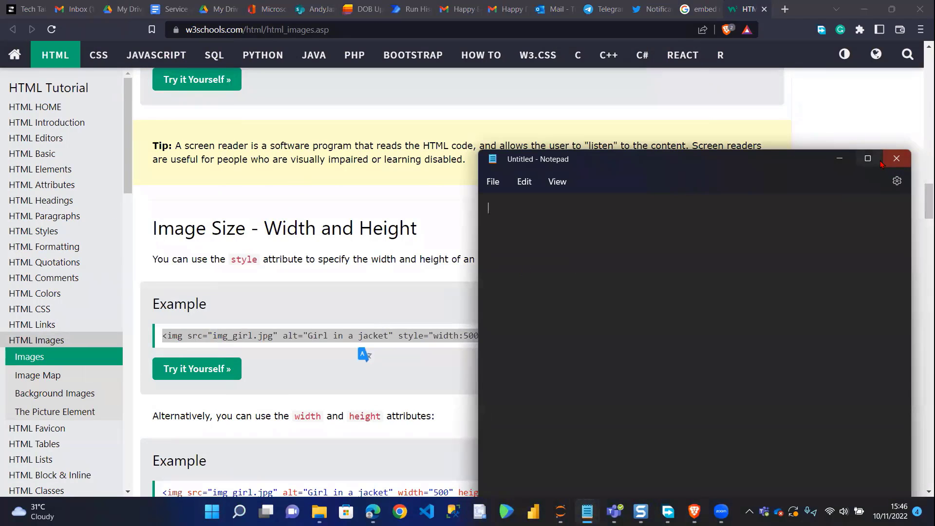
click(862, 158)
key(ctrl+v)
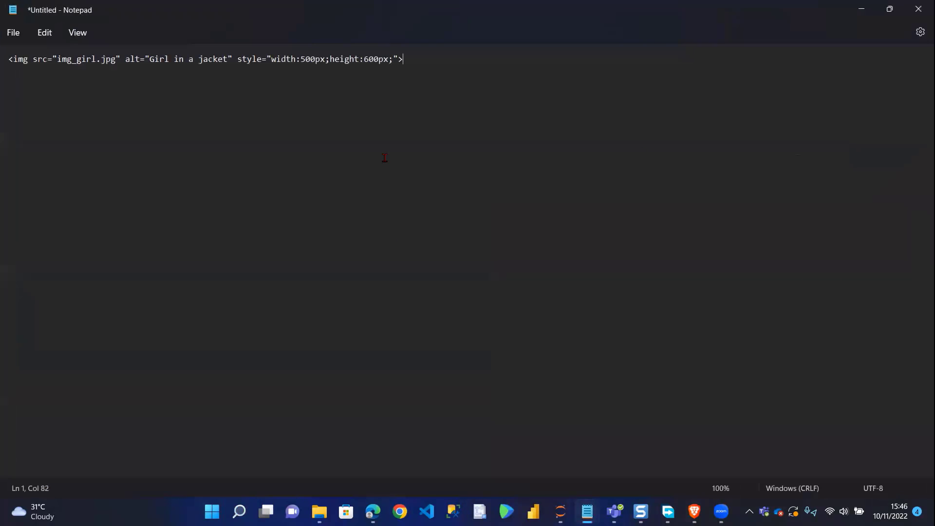
Step: Return to the flow run in Brave, open Birthday Reminder Flow for editing and review its image variable and Send email (V2) action
key(alt+Tab)
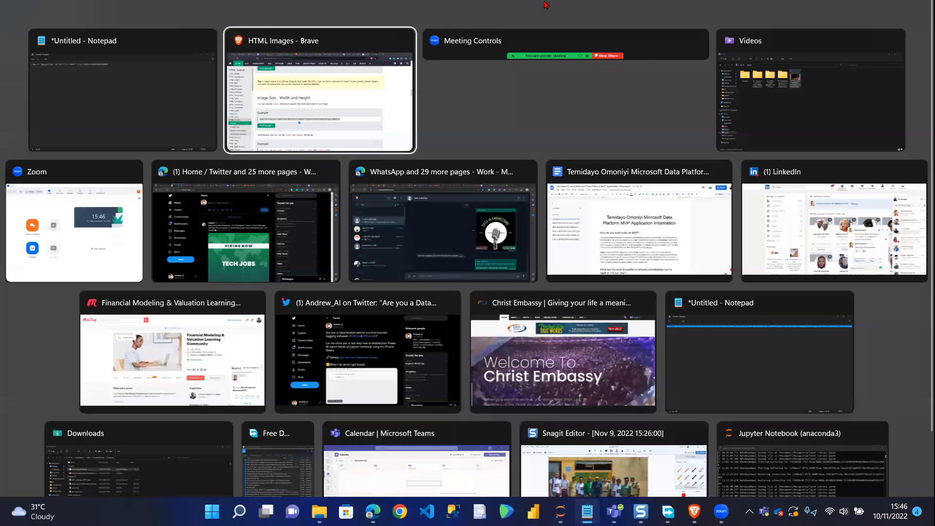
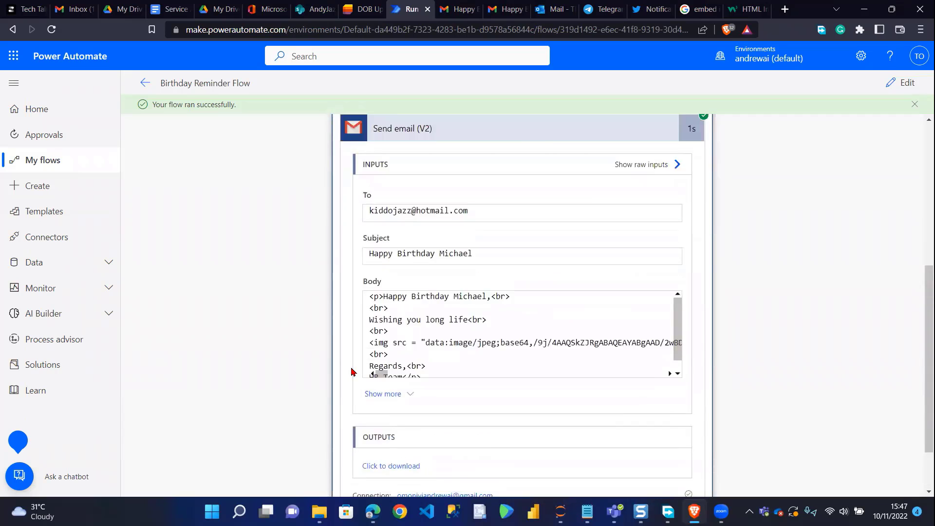
click(901, 83)
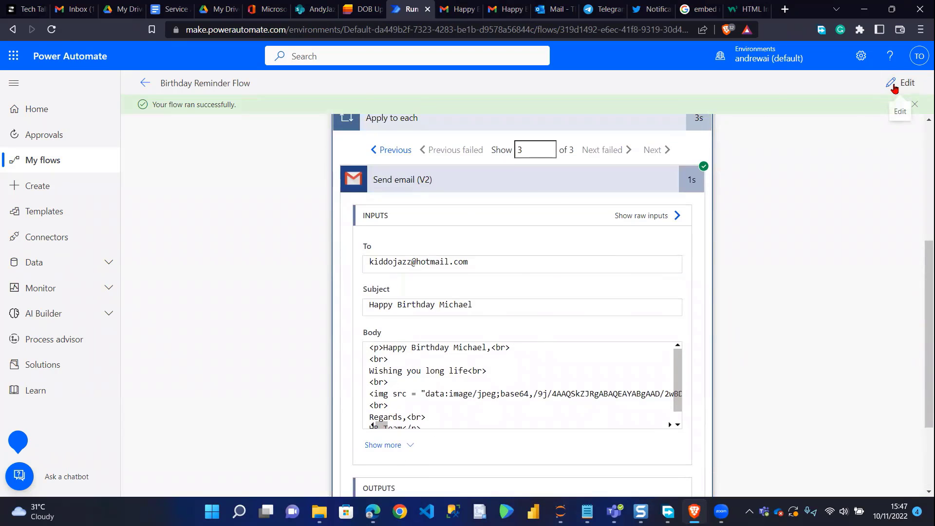
scroll(354, 254, down, 7)
scroll(357, 255, down, 7)
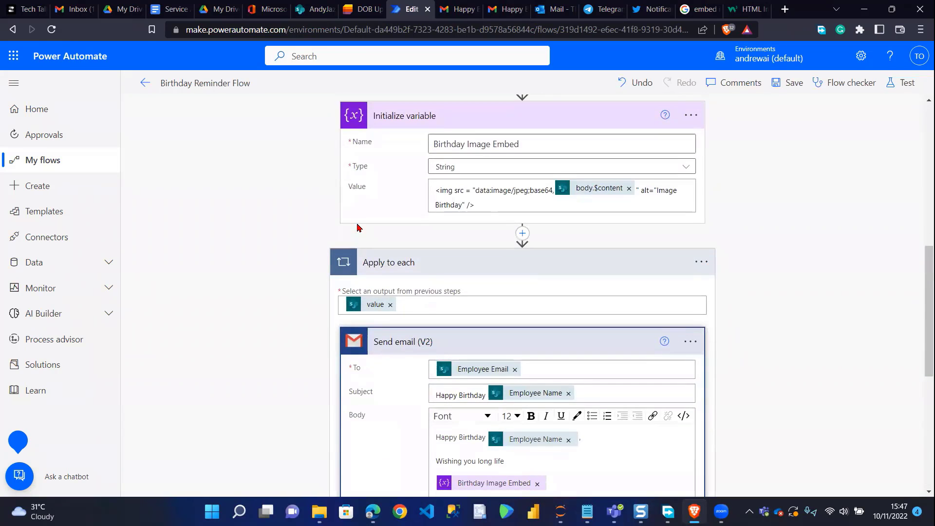
scroll(390, 224, up, 1)
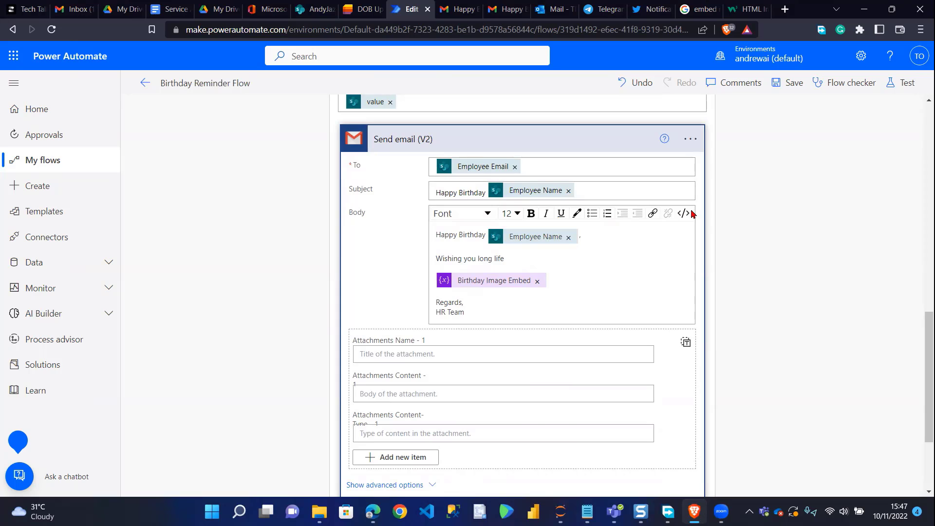
Step: Start a new automated cloud flow from blank, skipping the flow name and initial trigger choice
click(28, 161)
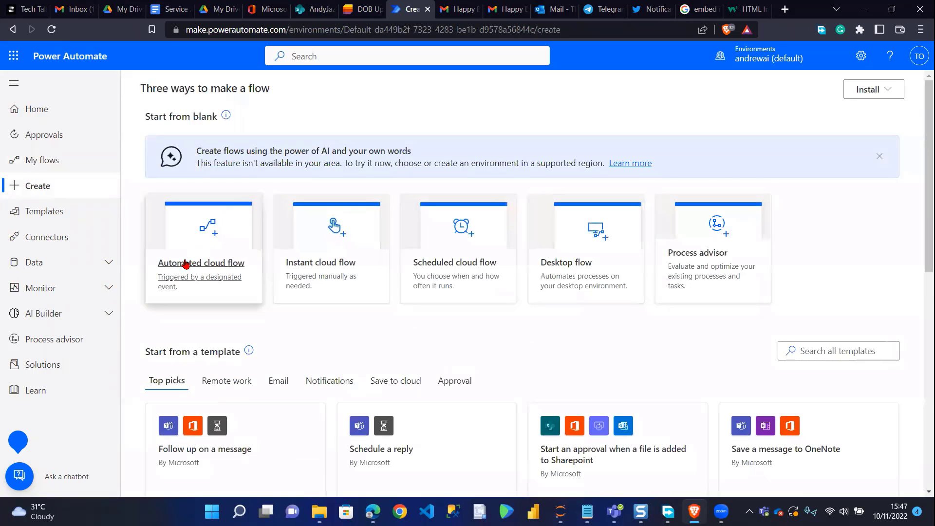
click(185, 263)
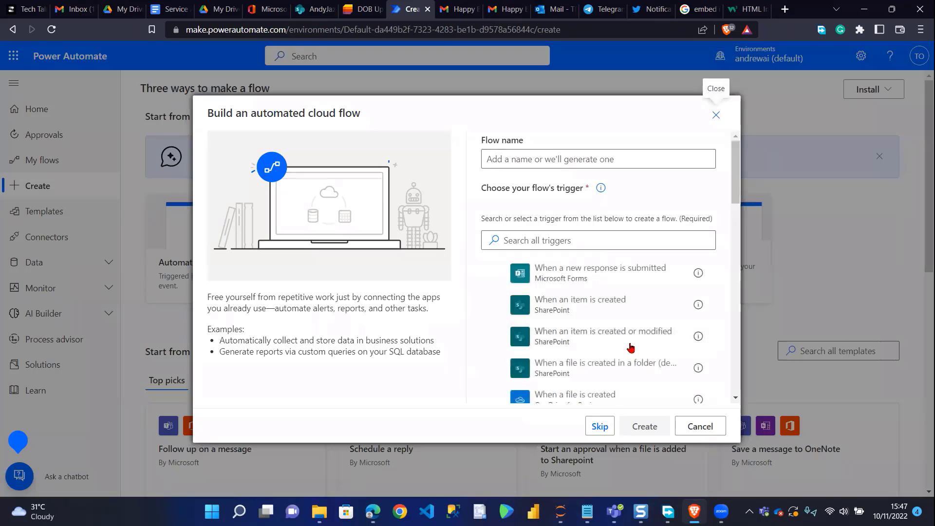
click(600, 426)
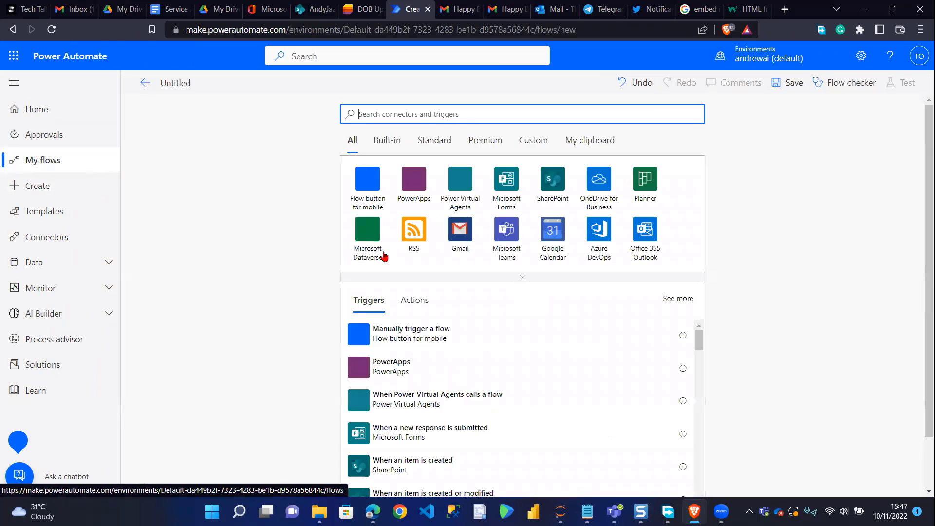
Step: Search the triggers for "http re" and add the When an HTTP request is received trigger
text(ht)
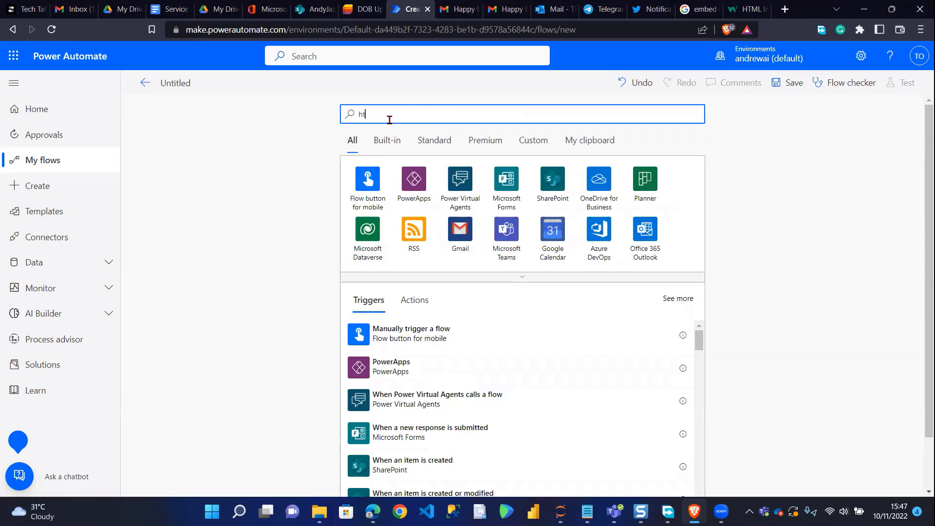
text(tp)
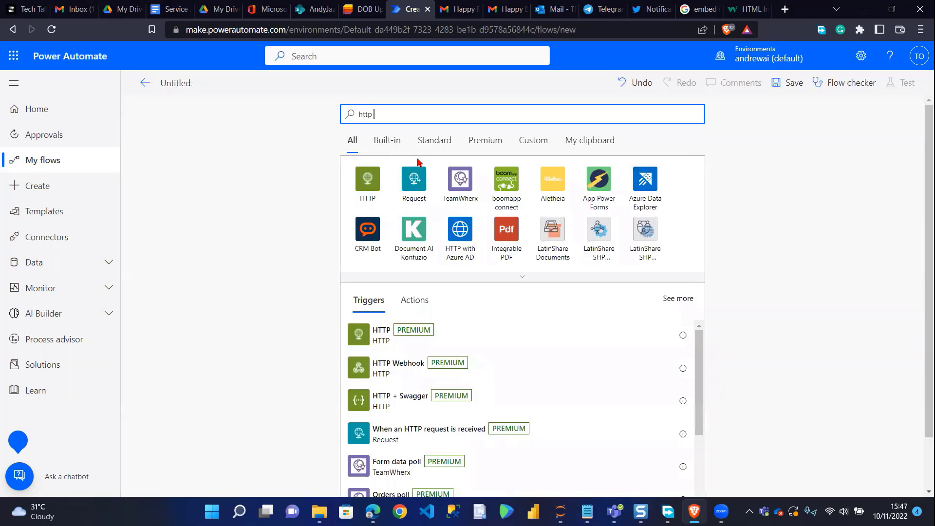
text( re)
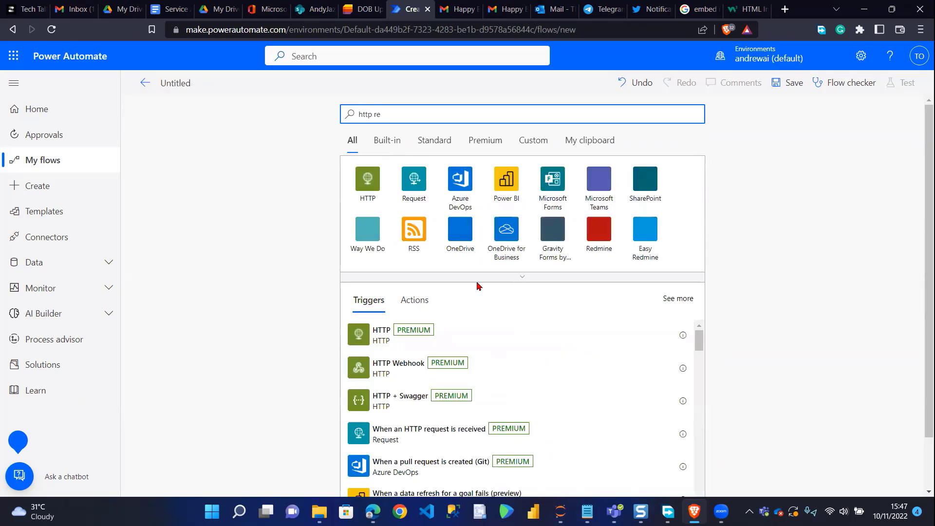
scroll(477, 286, down, 2)
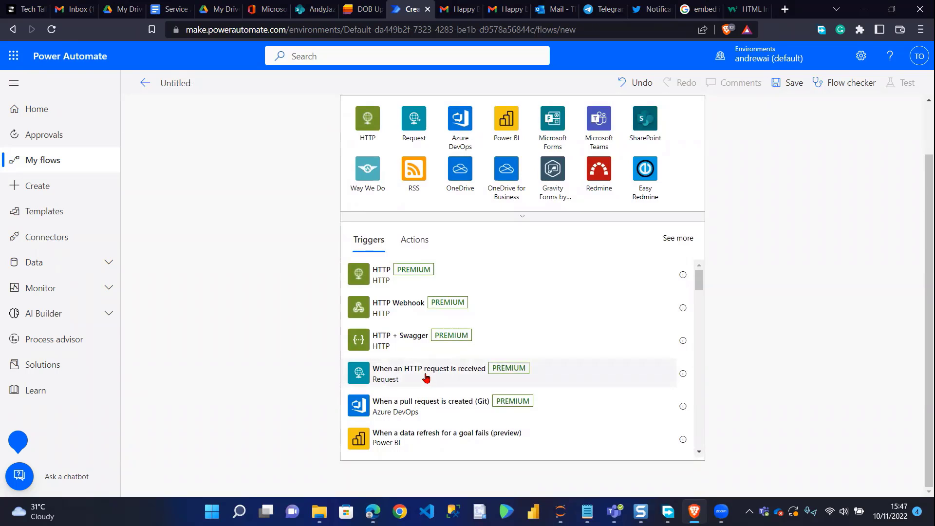
click(426, 378)
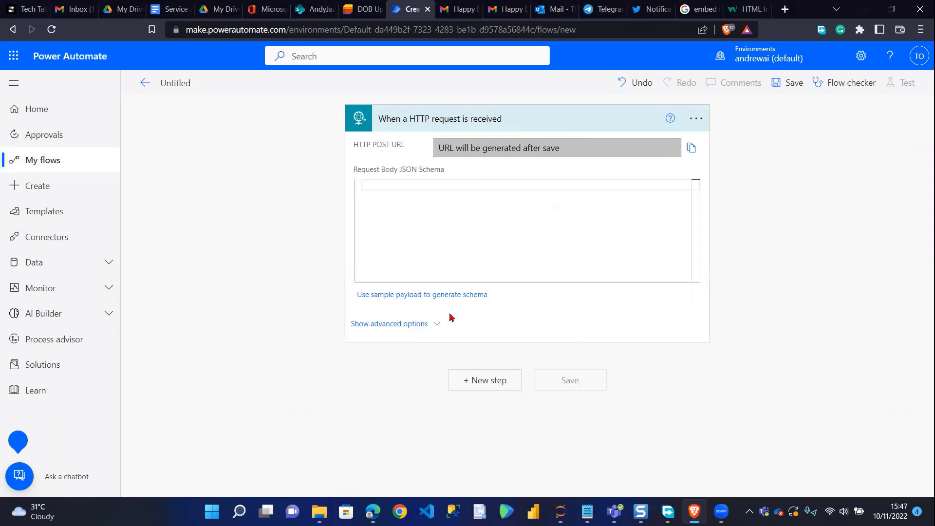
Step: Show the HTTP trigger's advanced options and set its method to GET
click(431, 325)
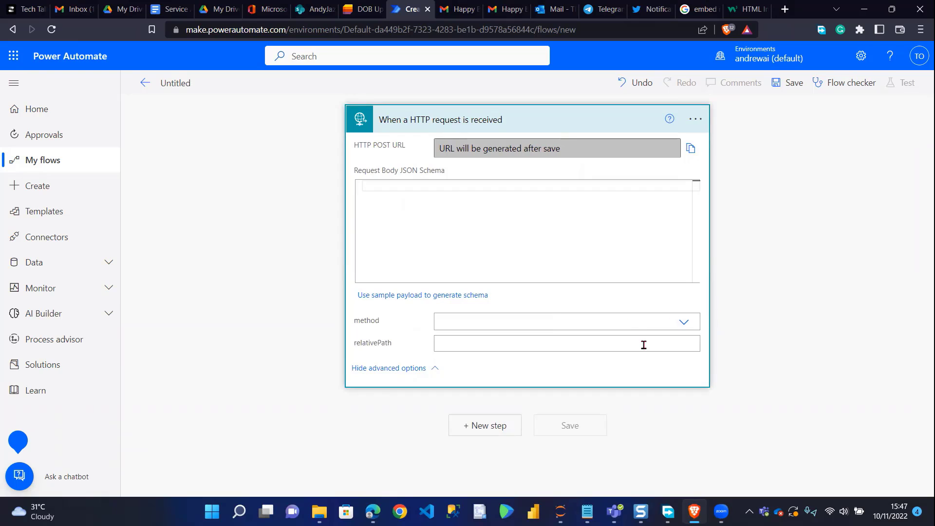
click(605, 324)
click(444, 339)
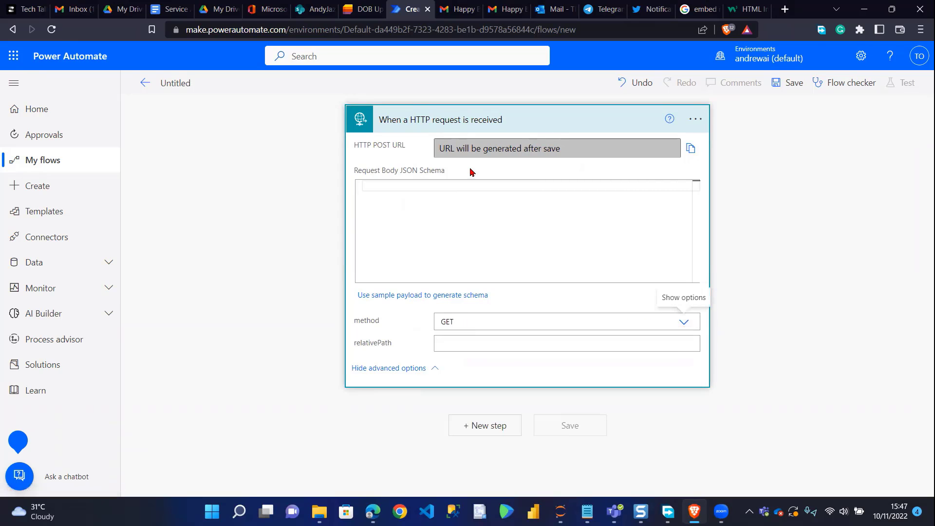
Step: Add a step after the HTTP trigger by searching for "get file" and choosing SharePoint's Get file content using path
click(487, 427)
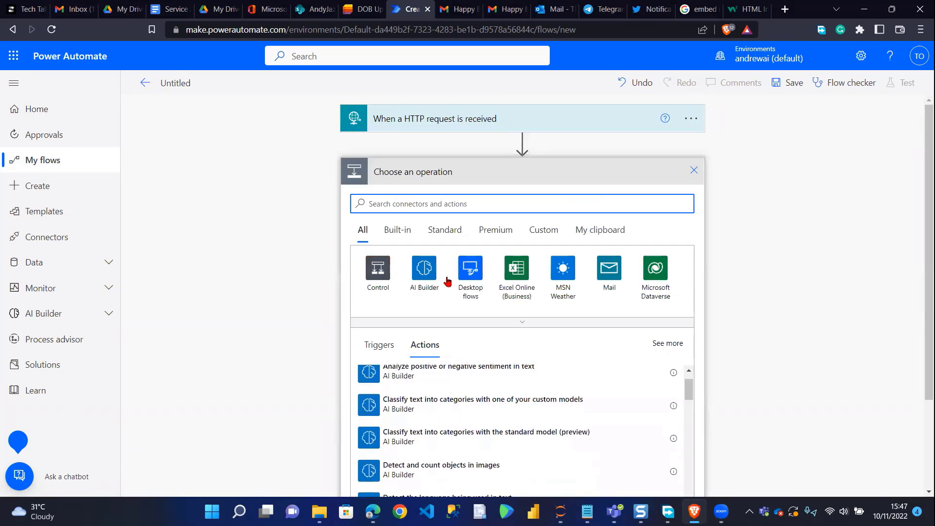
text(get)
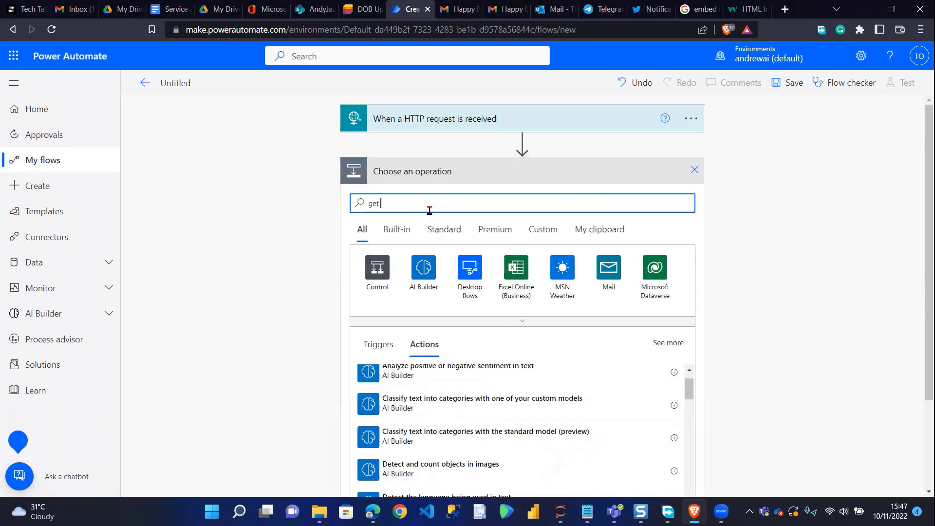
text( file)
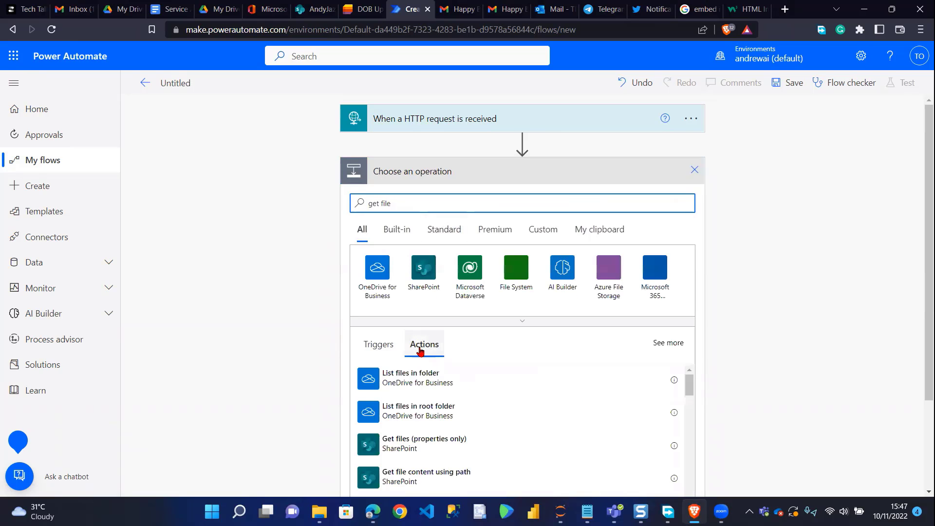
scroll(420, 351, down, 2)
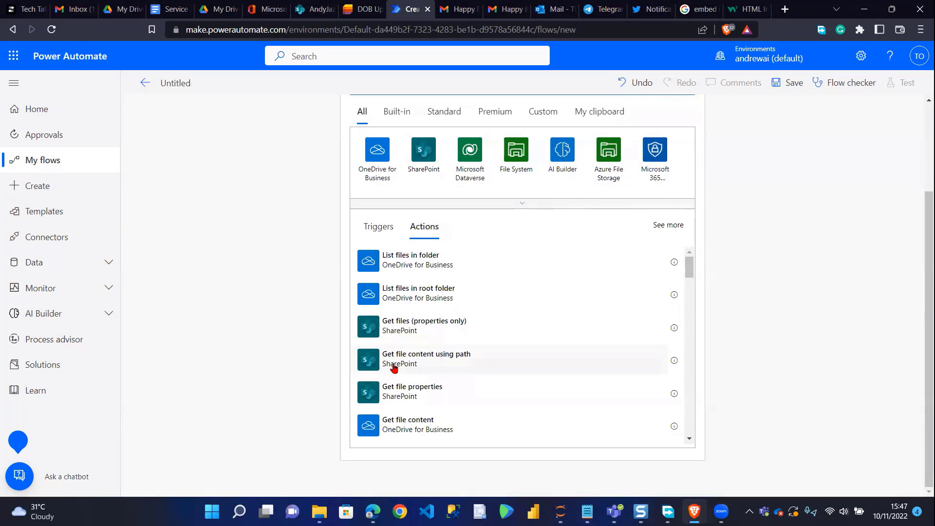
click(455, 346)
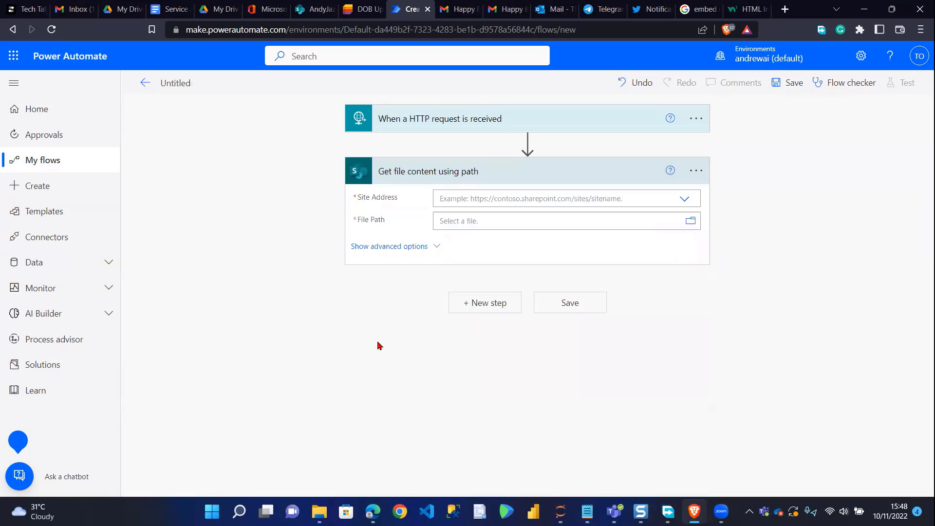
Step: Set the SharePoint action's site address to AndyJazz Site and its file path to /Shared Documents/birthday.jpg
click(684, 200)
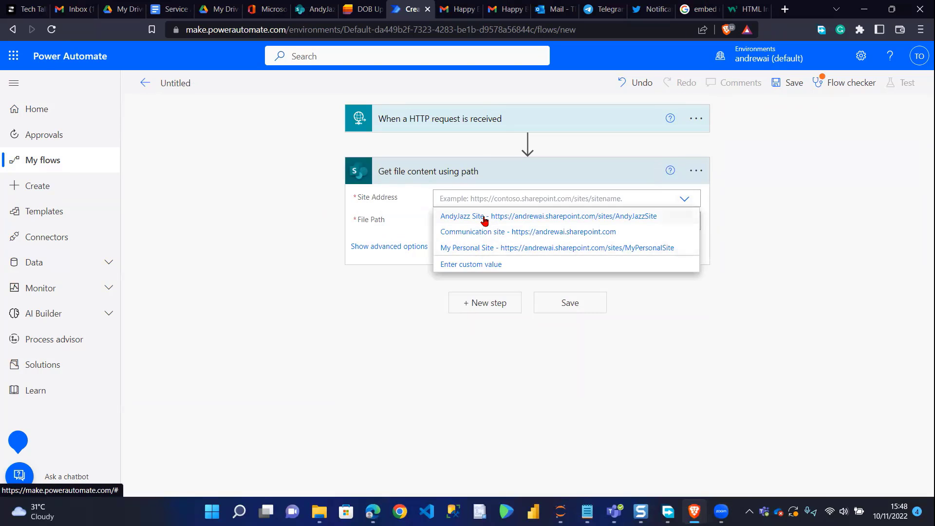
click(485, 219)
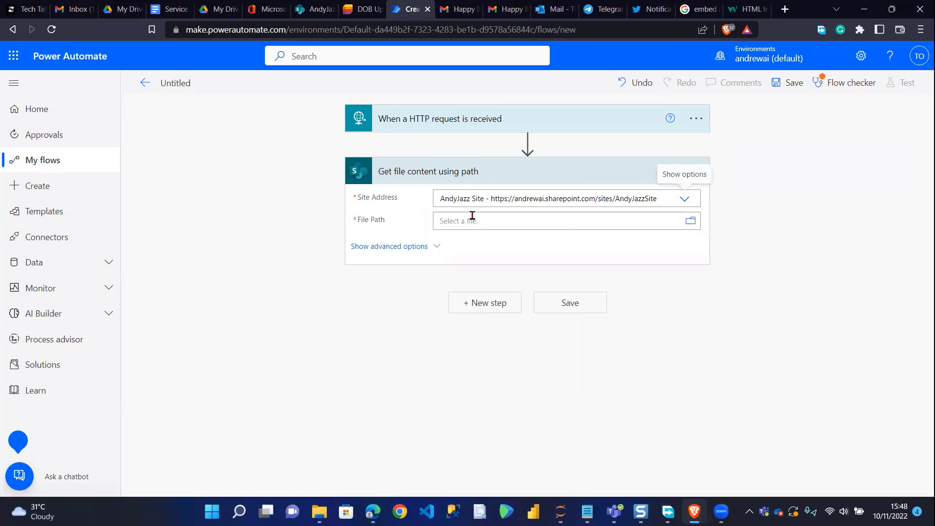
click(696, 226)
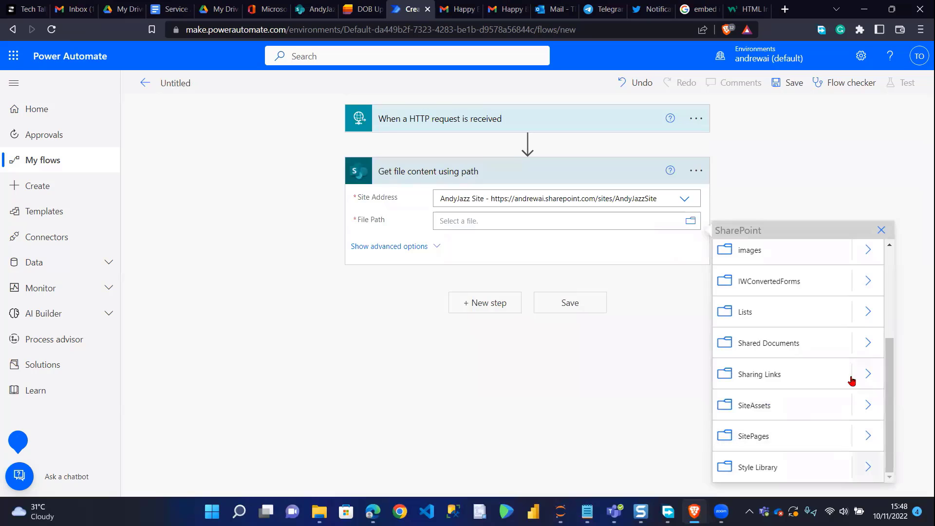
click(868, 343)
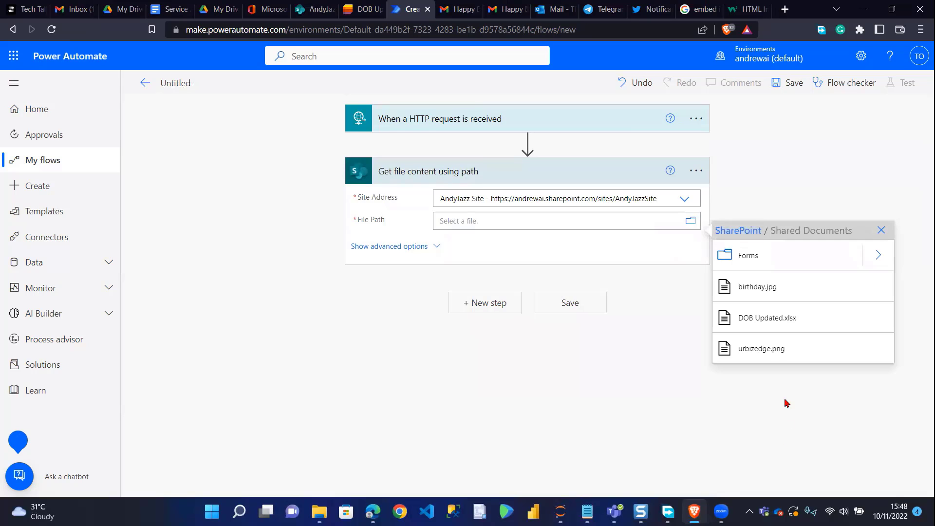
click(764, 289)
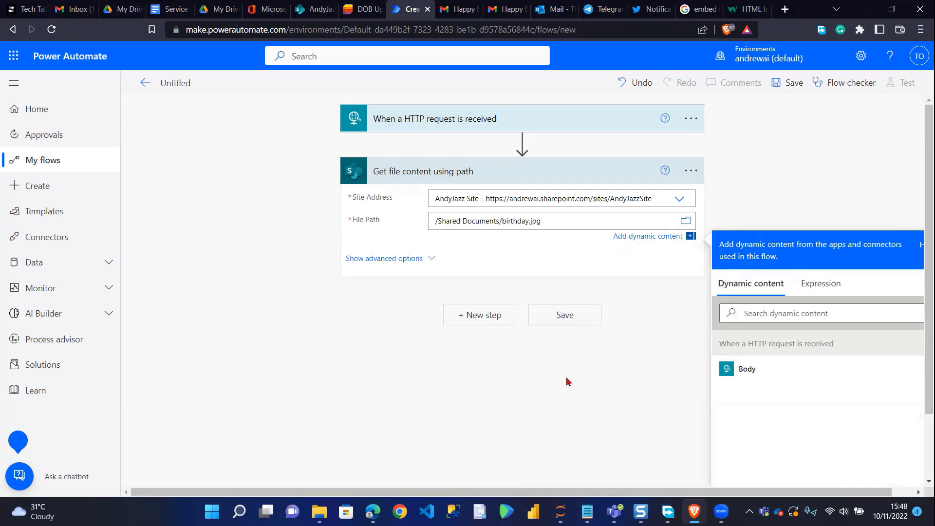
click(504, 376)
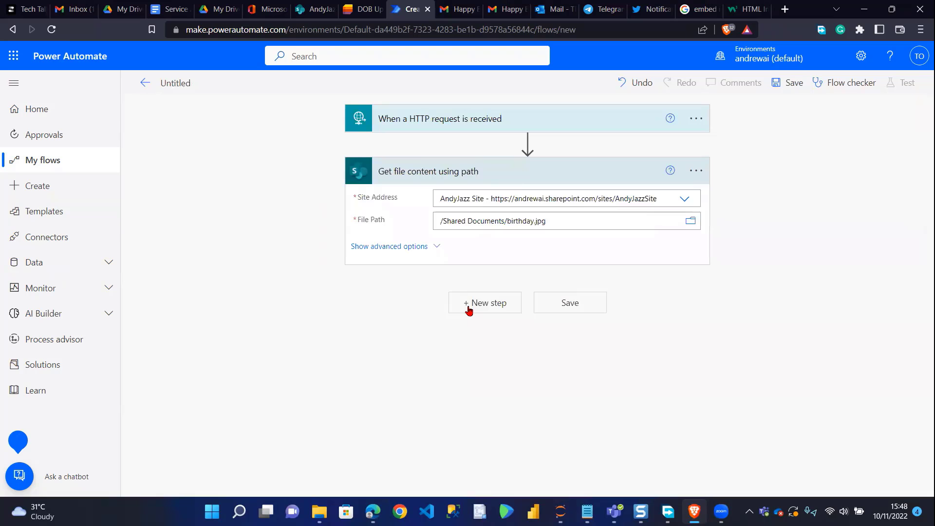
Step: Add a Request connector Response action after the SharePoint step by searching the operations for "response"
click(469, 307)
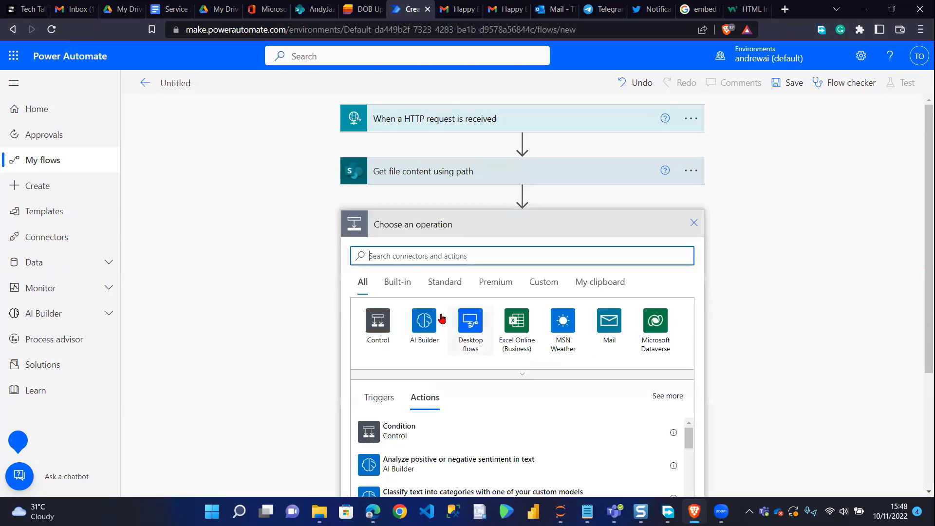
text(respo)
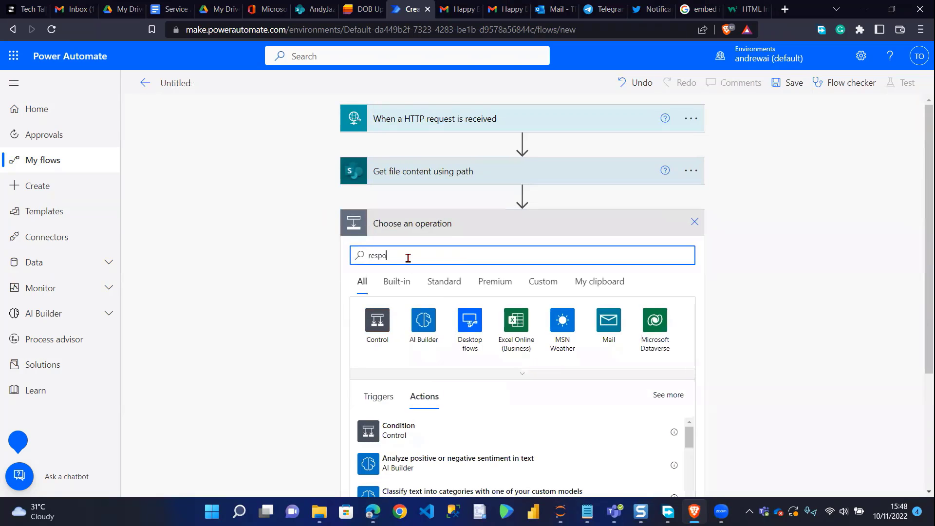
text(nse)
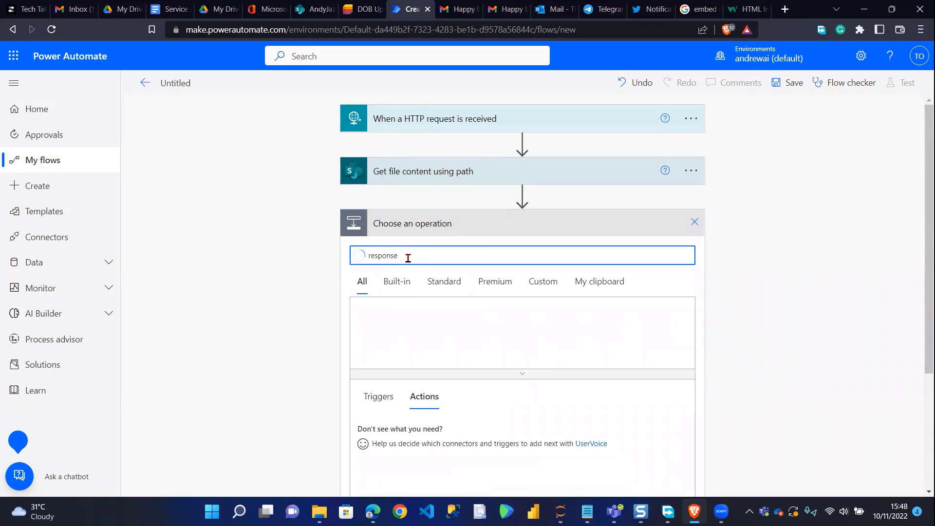
scroll(409, 263, down, 3)
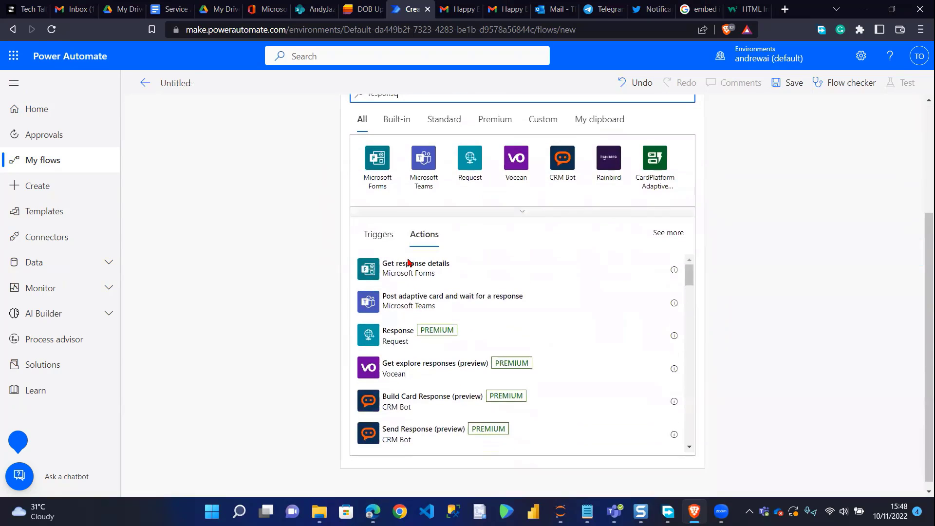
click(399, 334)
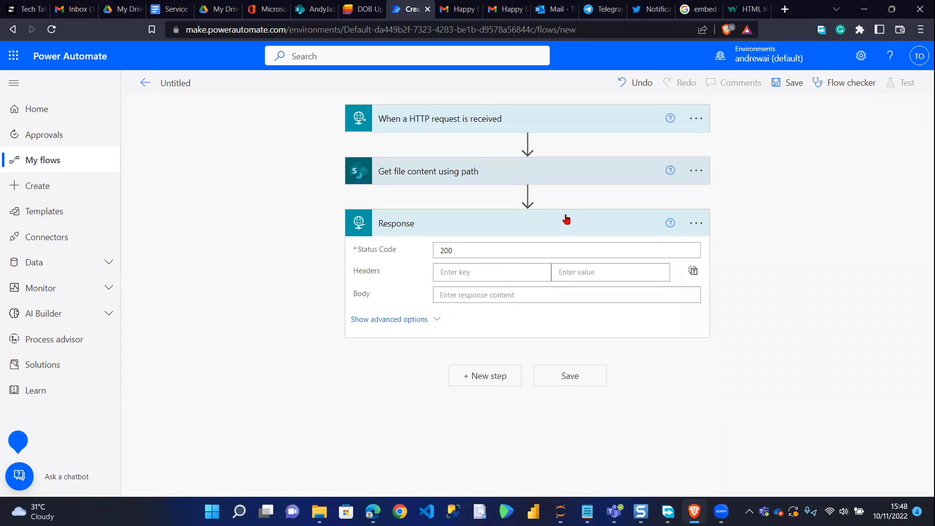
Step: Set the Response action's body to the File Content dynamic value from Get file content using path
click(513, 293)
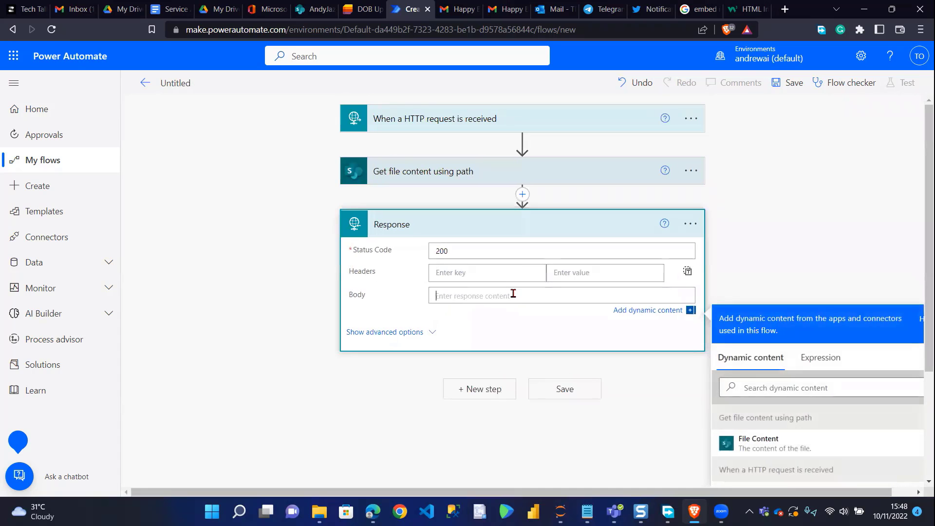
scroll(797, 411, down, 1)
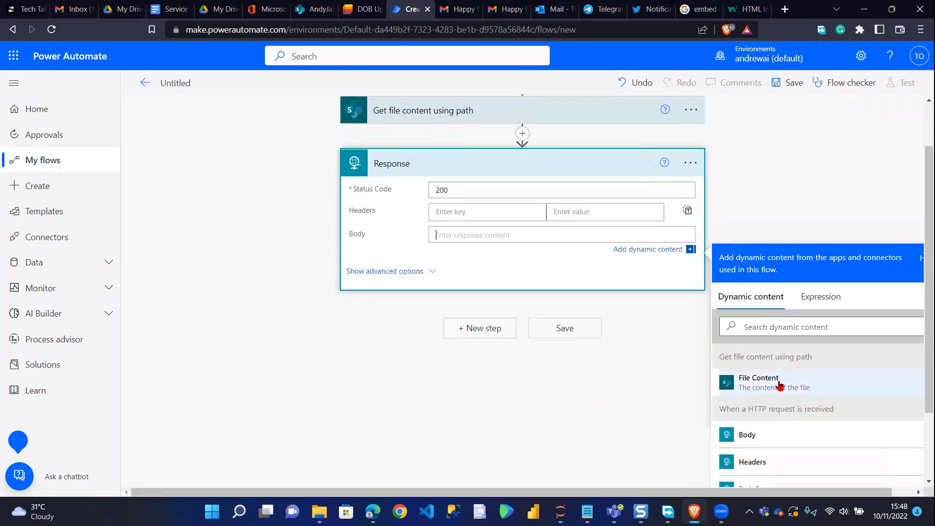
click(780, 385)
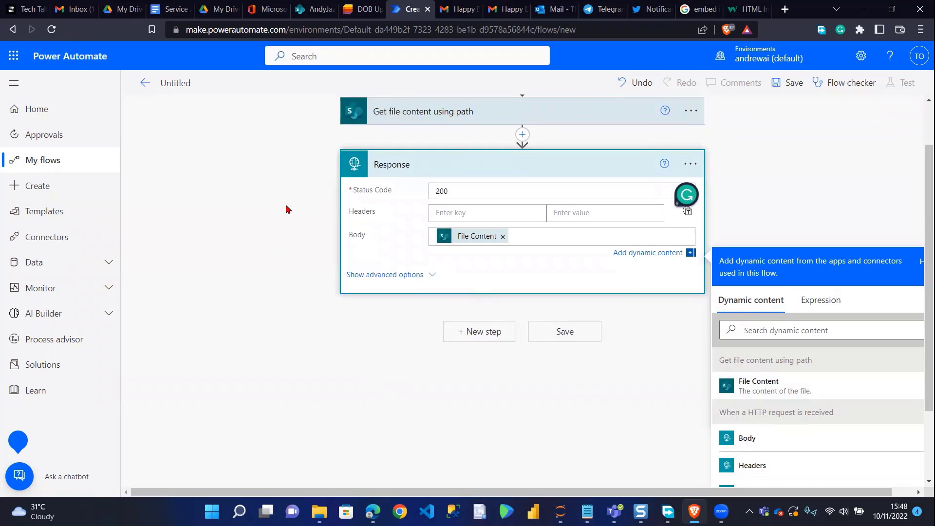
Step: Name the untitled flow "HTTP Image request"
scroll(287, 207, up, 1)
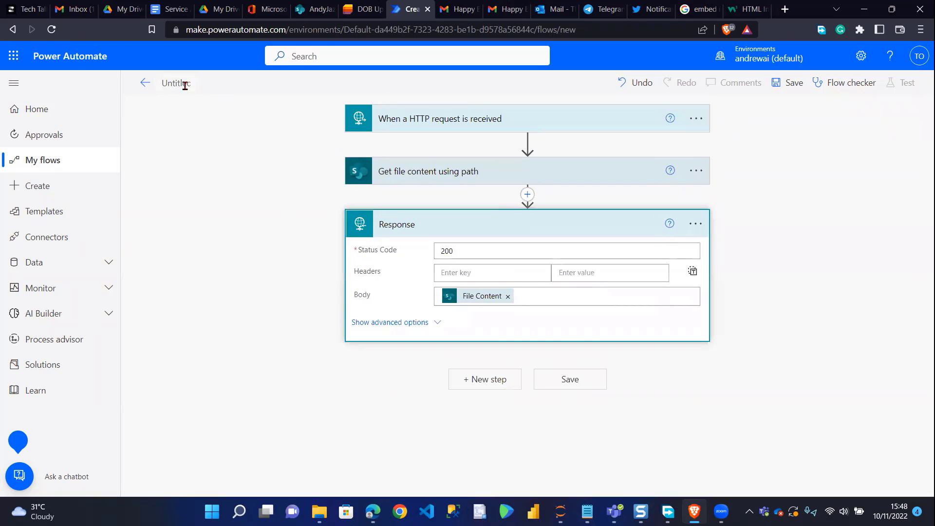
click(186, 86)
text(HTTP Image request)
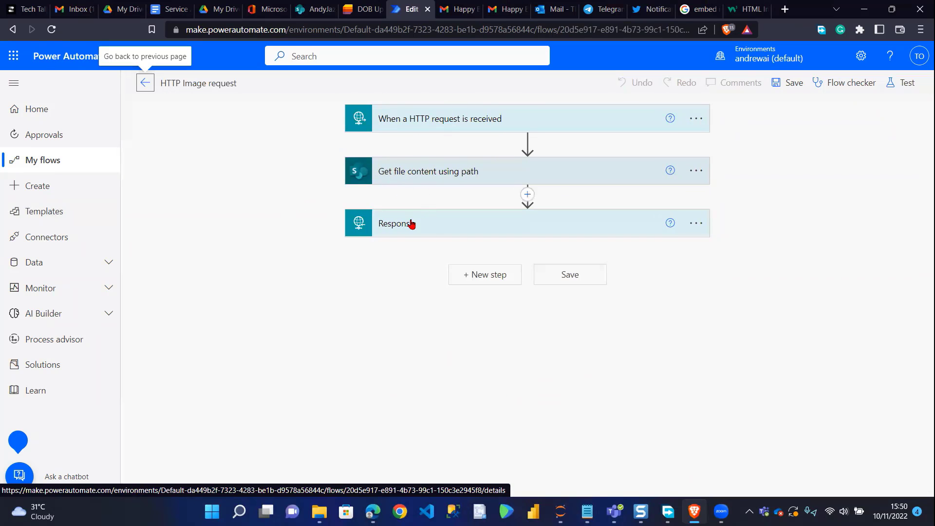
Step: Expand the Response, HTTP trigger and Get file content using path cards to review them, and save the flow
click(407, 236)
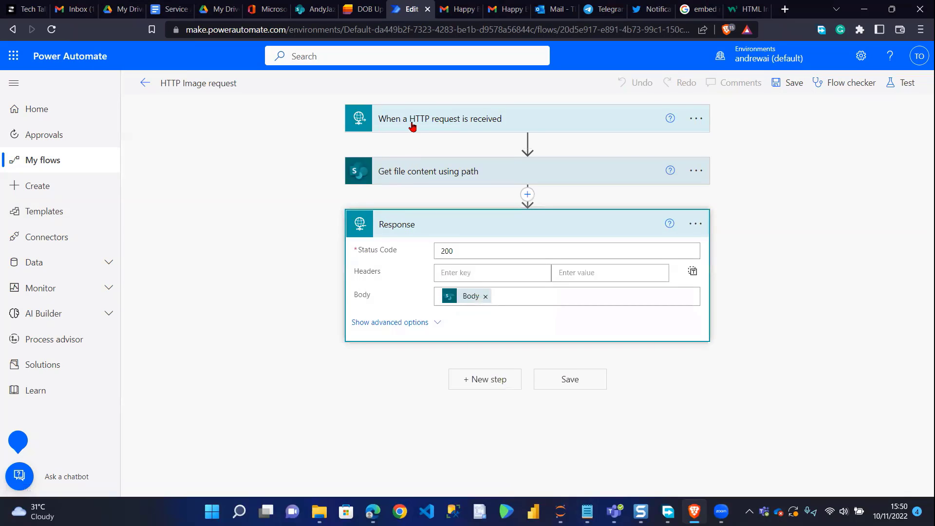
click(413, 125)
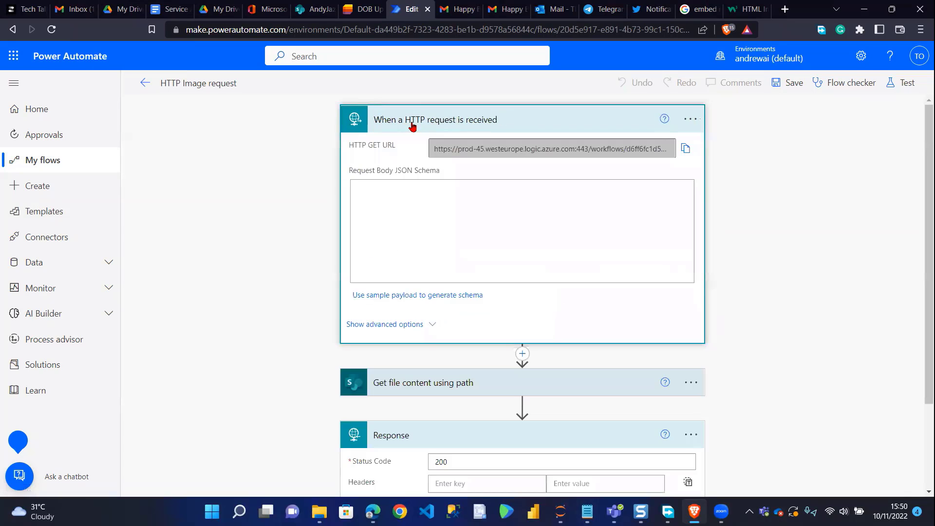
click(428, 386)
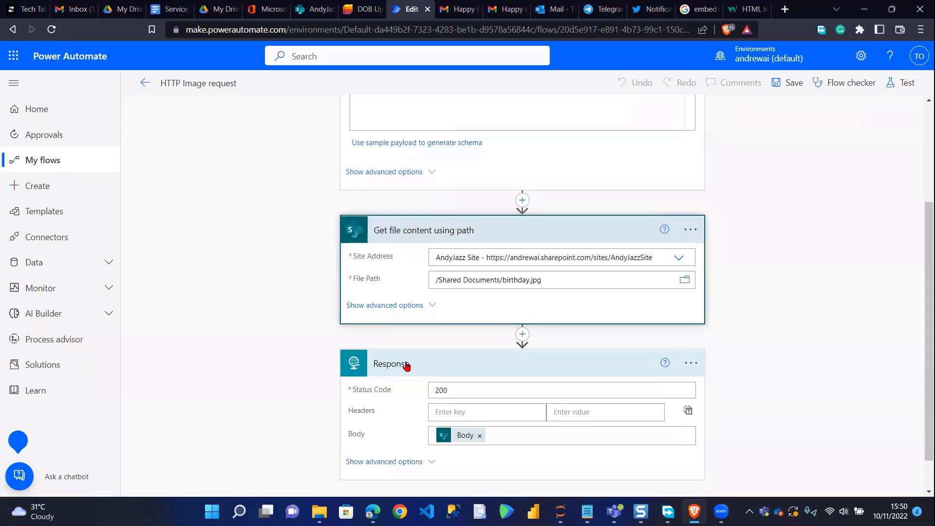
scroll(611, 297, up, 3)
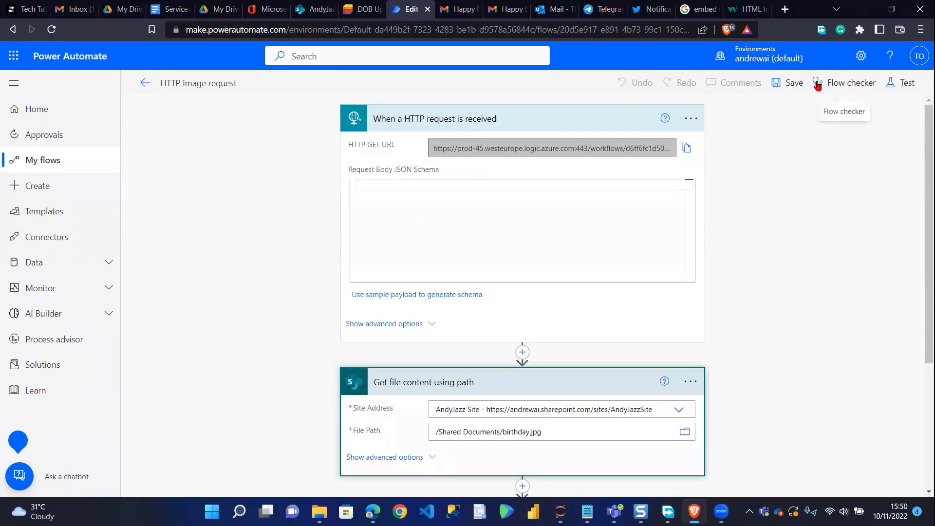
click(789, 84)
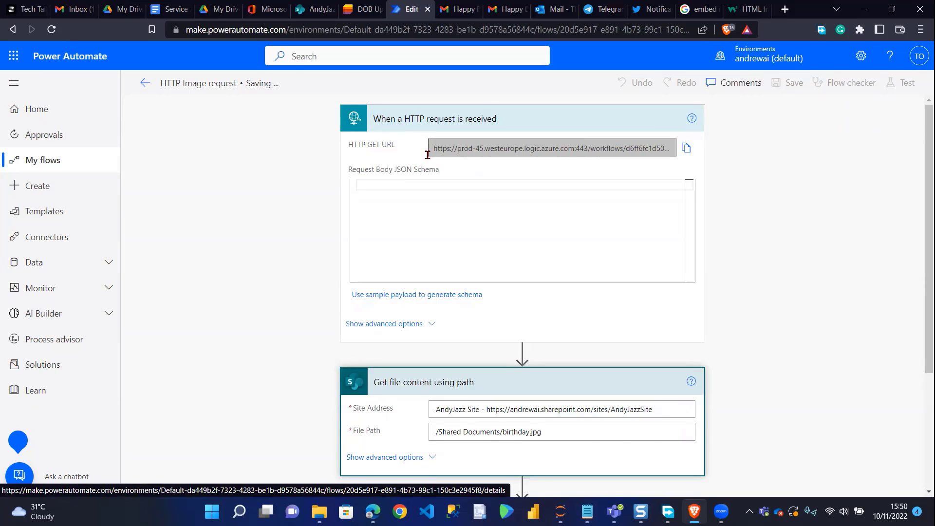
Step: Copy the trigger's HTTP GET URL, switch to Notepad and paste it below the img tag, leaving a blank line between
click(685, 169)
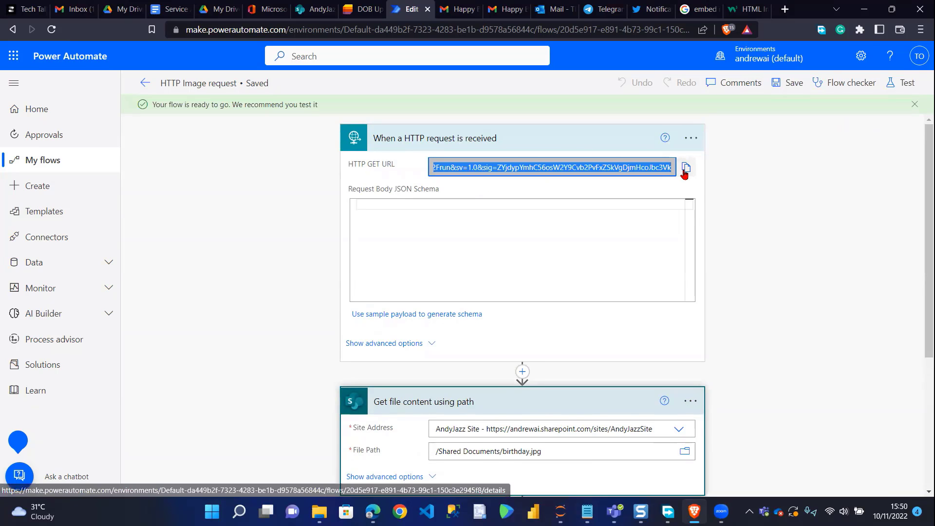
key(super+Tab)
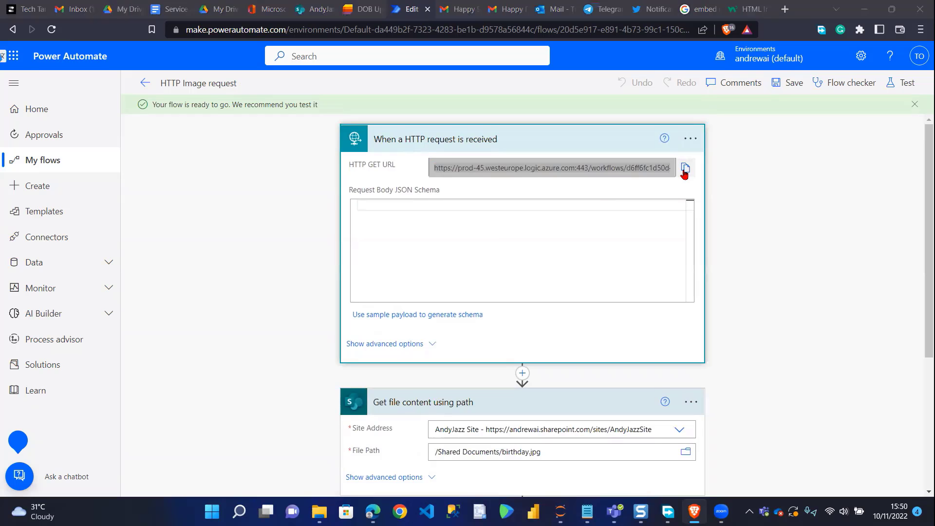
key(Return)
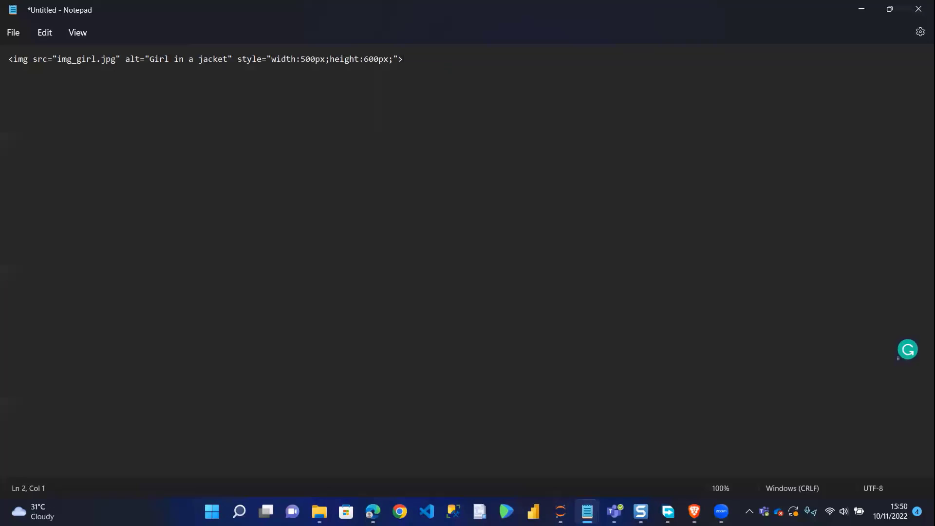
key(ctrl+v)
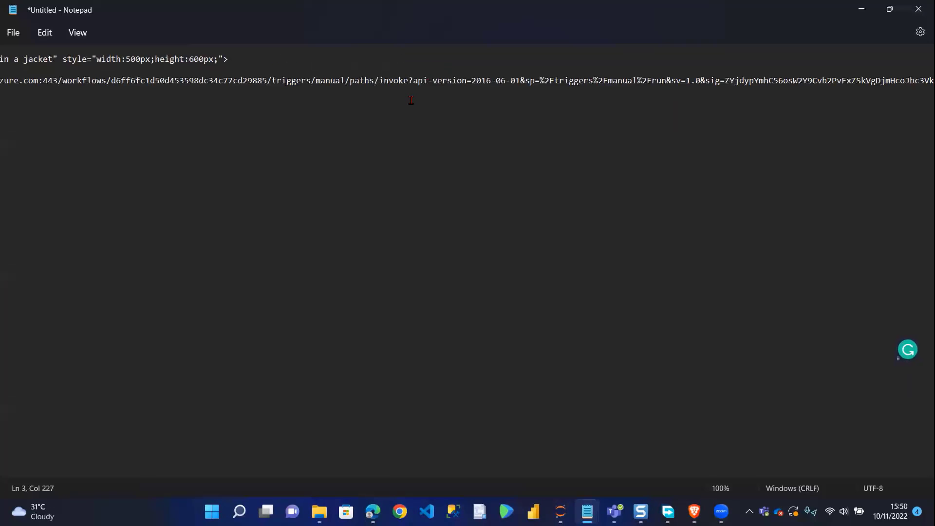
scroll(410, 100, left, 5)
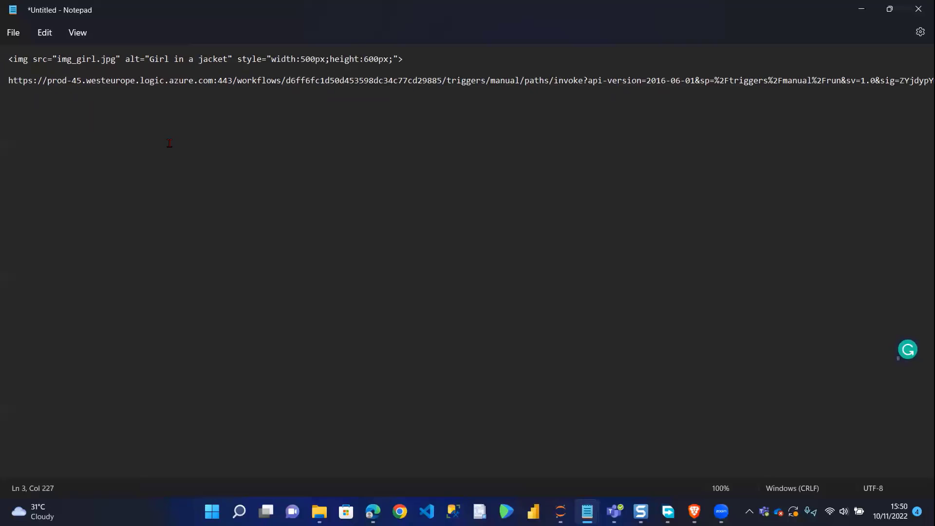
Step: Switch back to Power Automate and collapse the HTTP trigger, Get file content using path and Response cards
key(super+Tab)
click(331, 132)
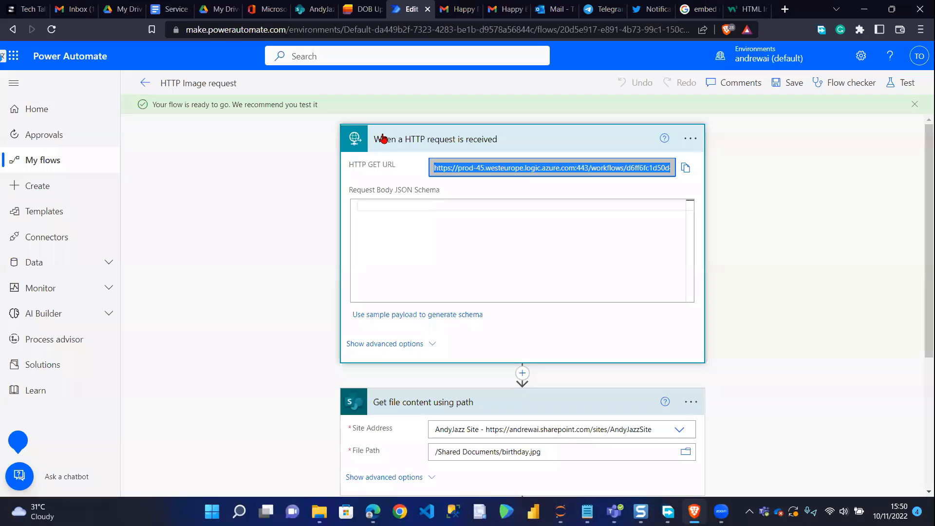
click(370, 149)
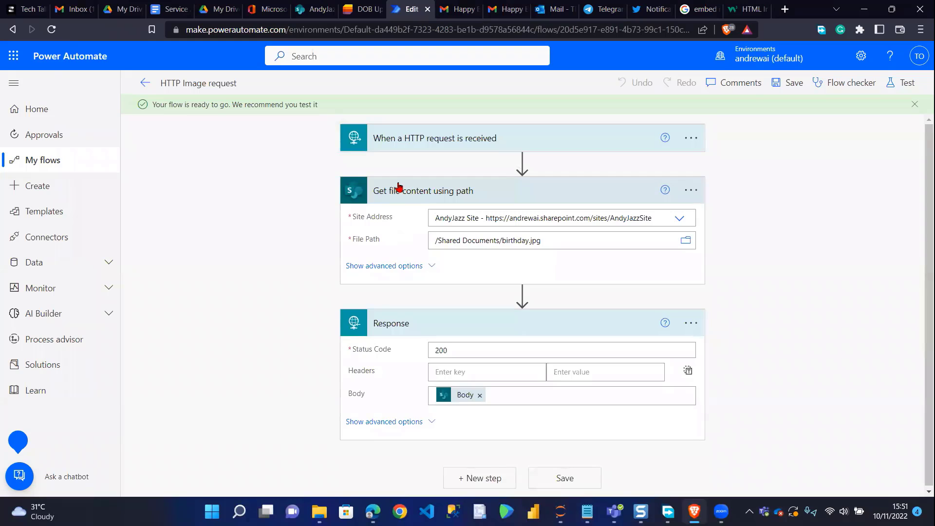
click(398, 187)
click(397, 252)
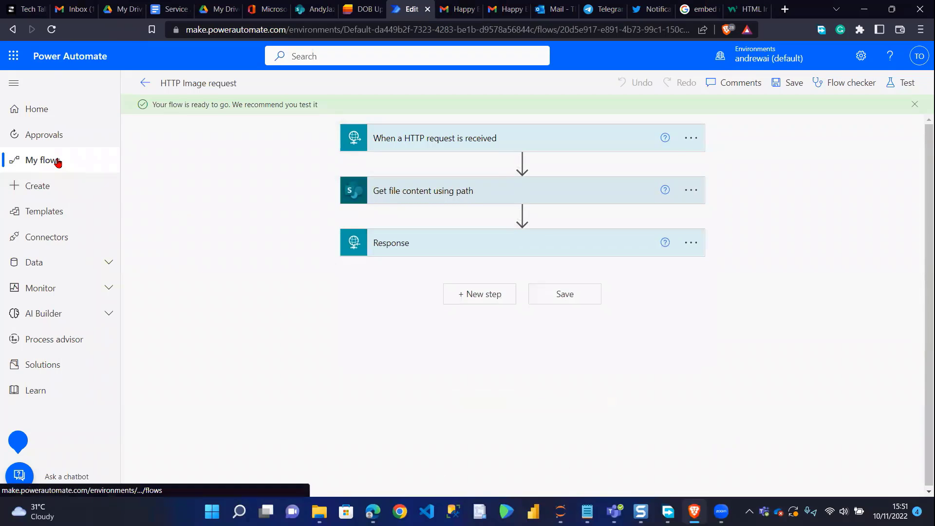
Step: Open Birthday Reminder Flow from the list of cloud flows for editing
click(58, 161)
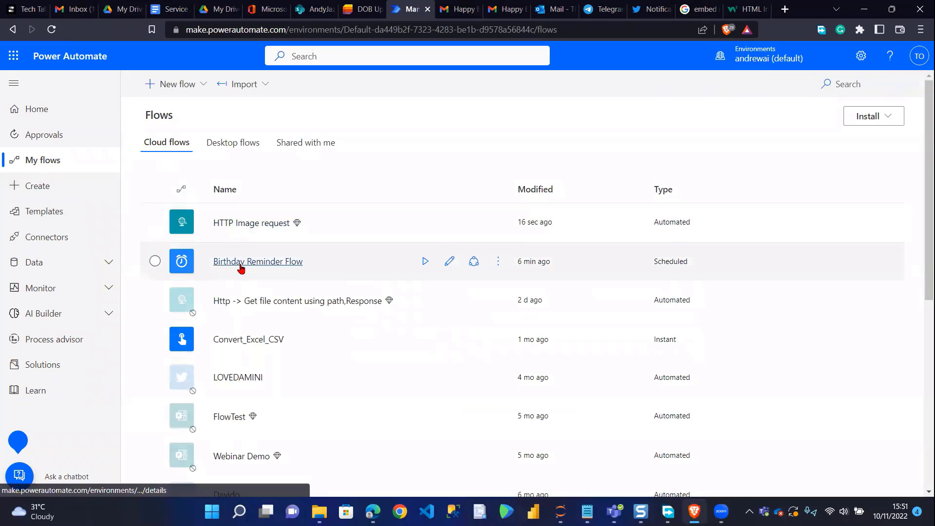
click(240, 263)
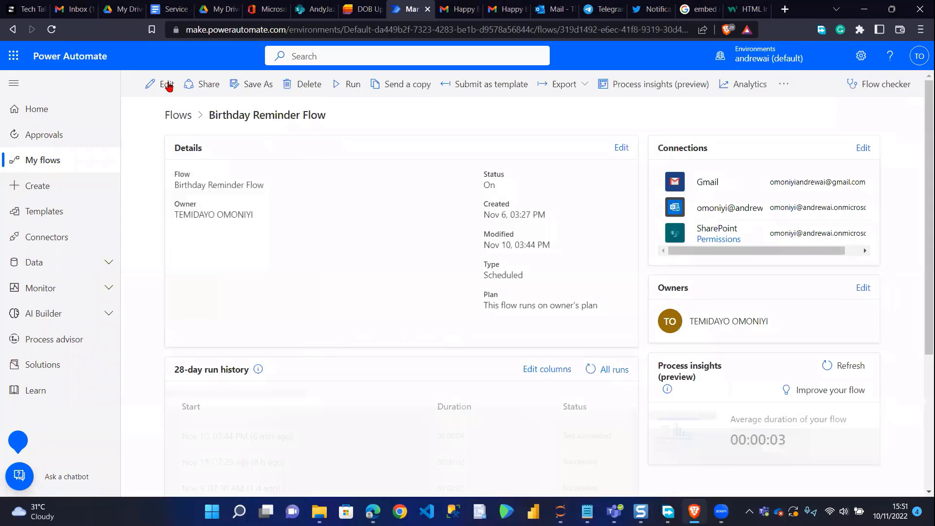
click(166, 84)
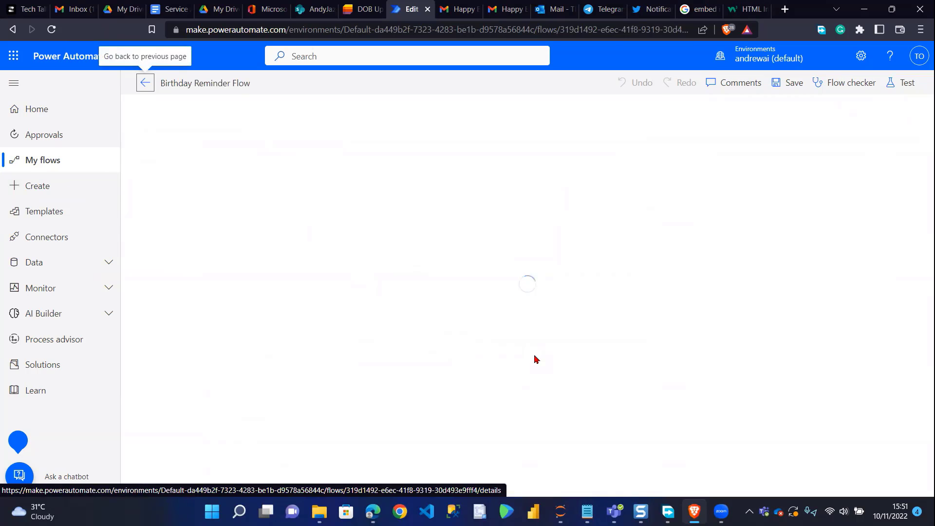
Step: Expand the Apply to each loop and its Send email (V2) action to show the email body
click(504, 336)
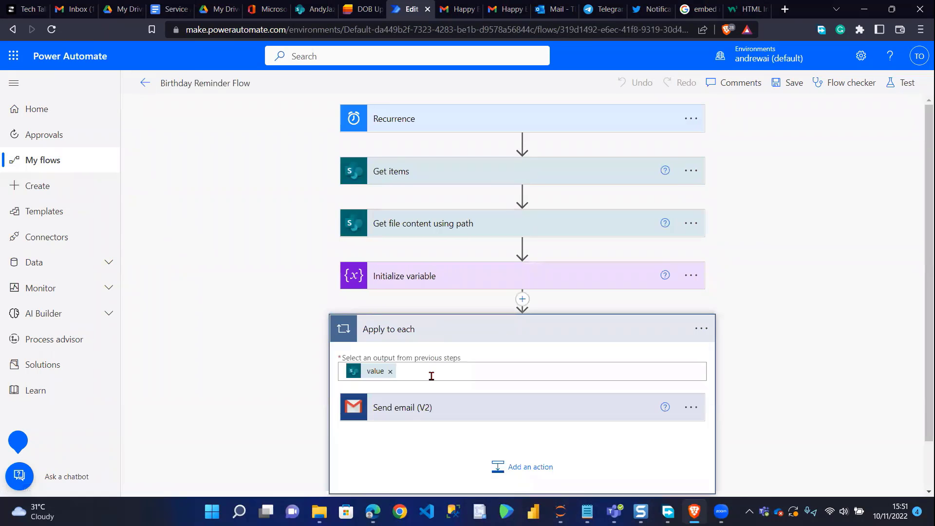
scroll(431, 376, down, 1)
click(423, 358)
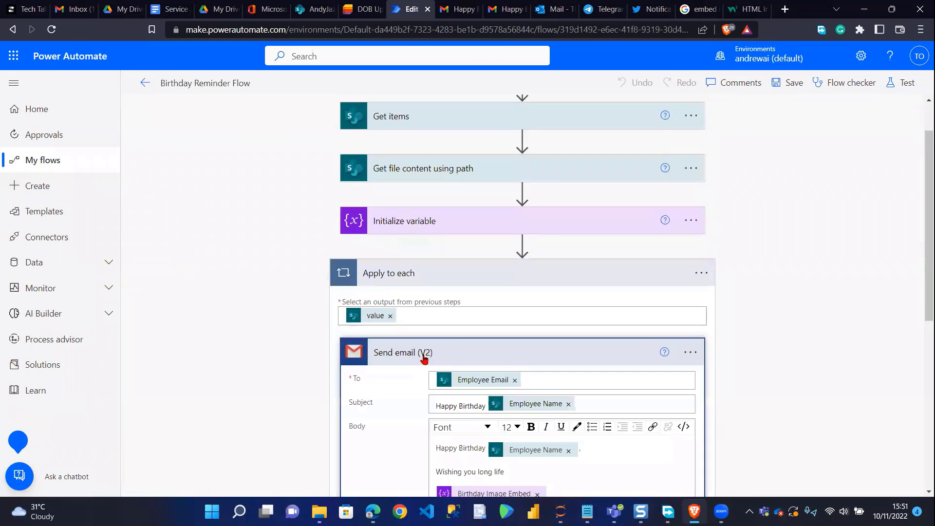
scroll(424, 359, down, 4)
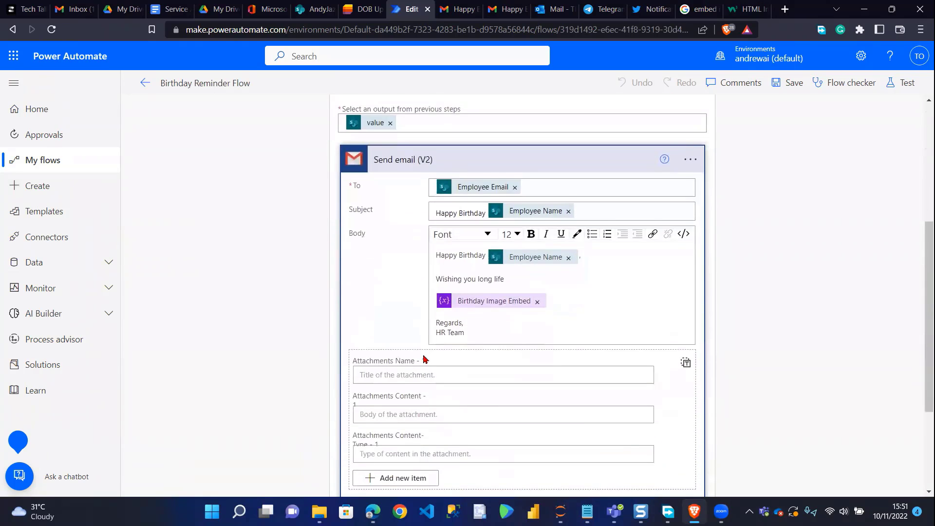
Step: Expand the Initialize variable action to examine how the Birthday Image Embed variable is defined
scroll(423, 359, up, 1)
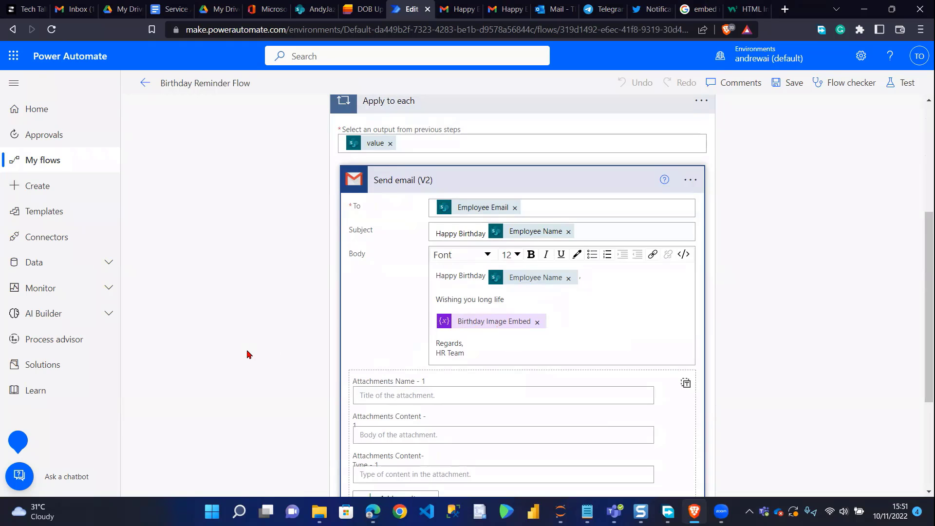
scroll(246, 355, up, 3)
scroll(395, 306, down, 4)
scroll(298, 305, up, 5)
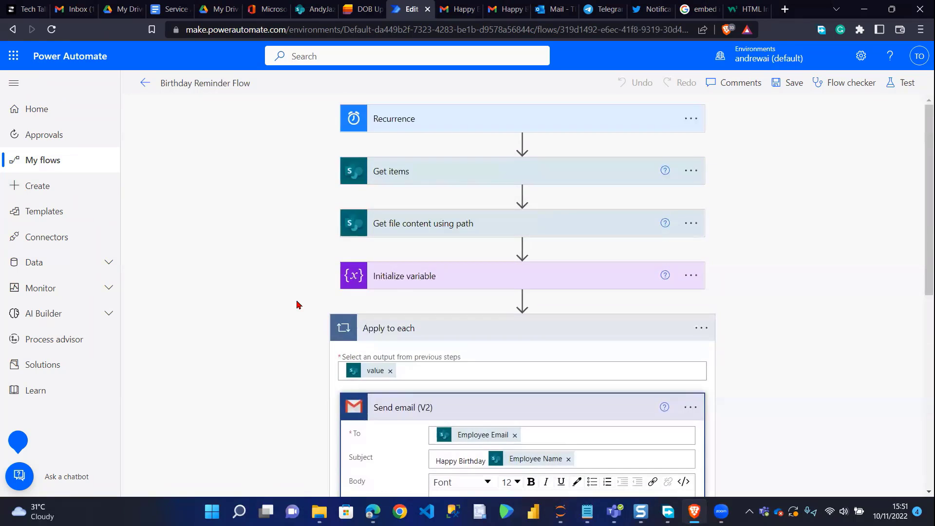
click(413, 283)
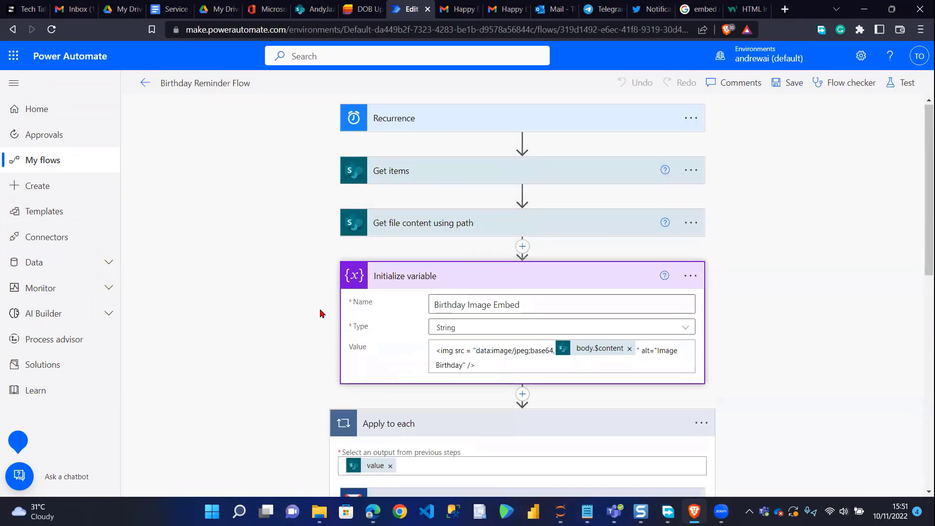
Step: Remove the Birthday Image Embed variable from the Send email (V2) body
scroll(320, 313, down, 2)
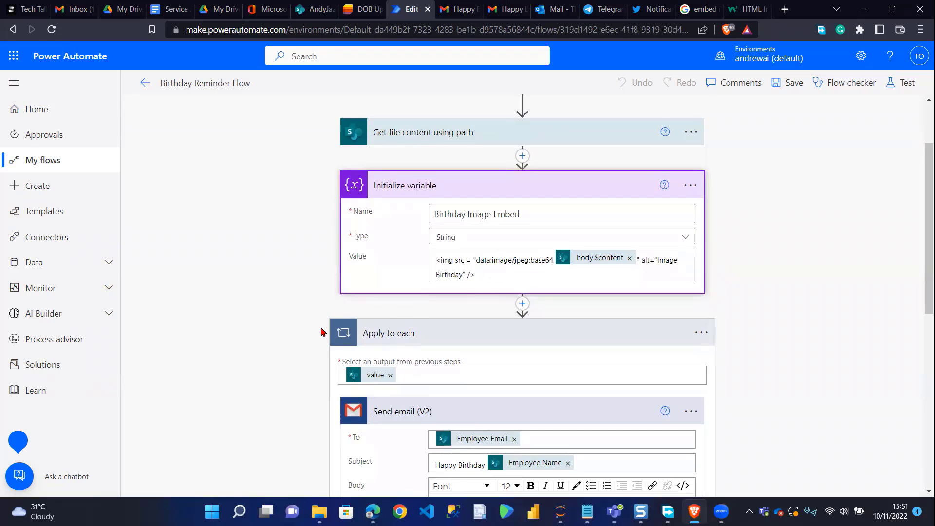
scroll(321, 333, down, 4)
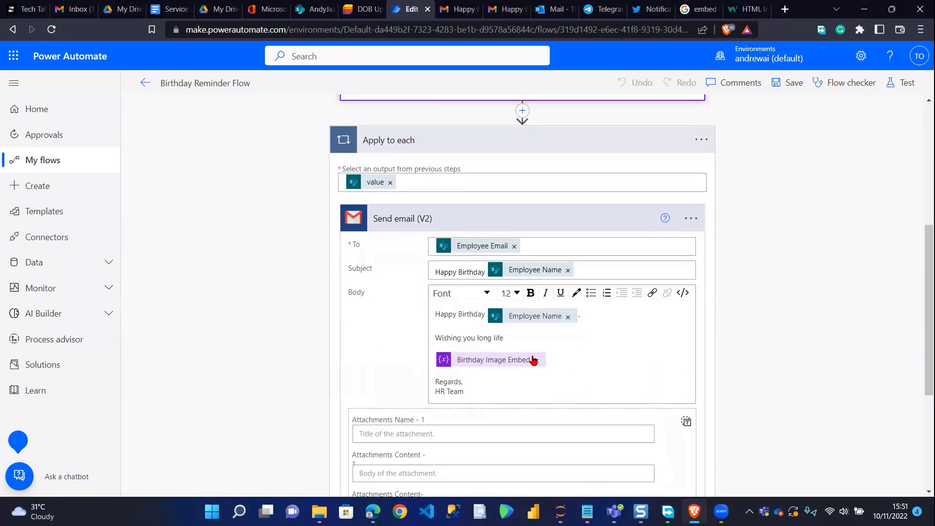
click(536, 362)
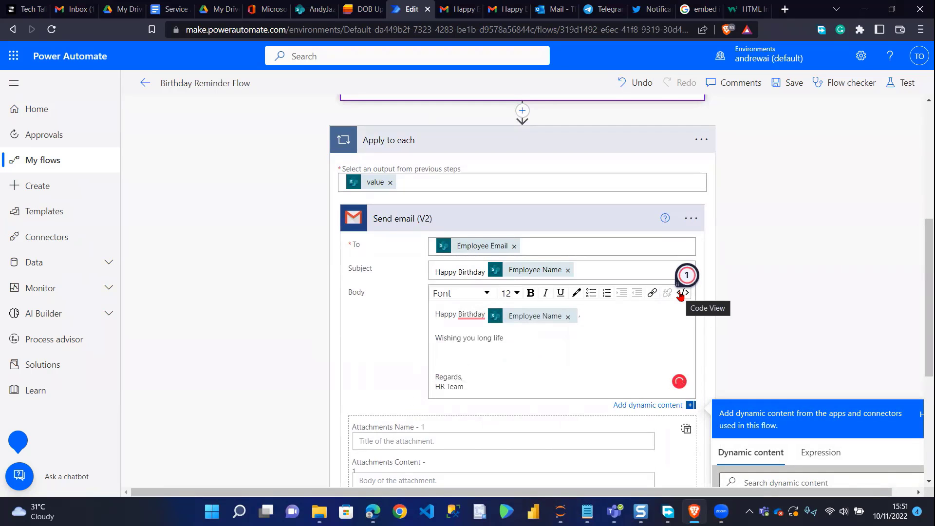
Step: Switch the Send email (V2) body to code view and replace the last two <br> lines above "Regards" with blank lines
click(681, 293)
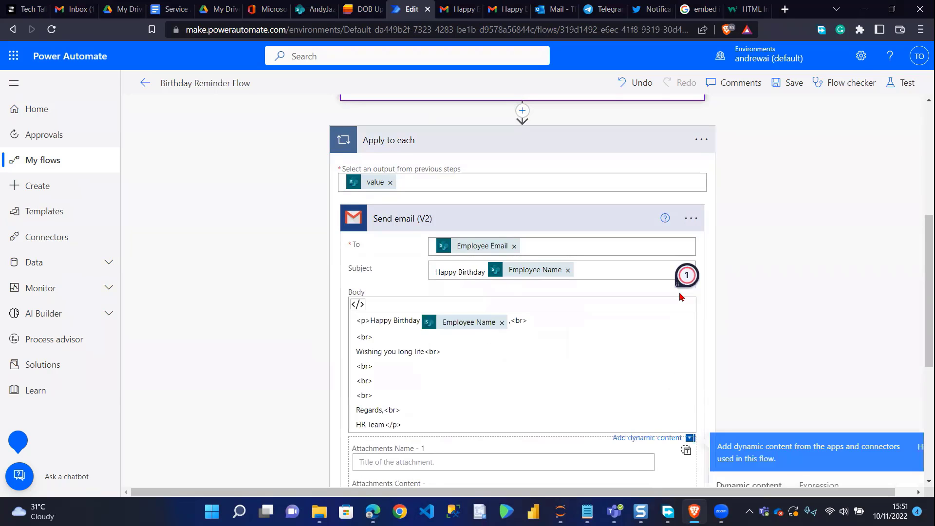
drag(378, 393, 356, 381)
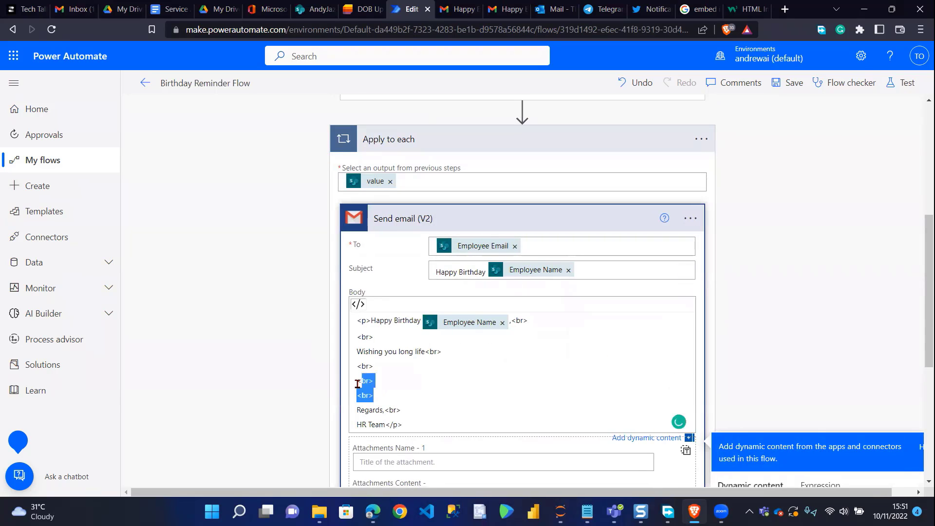
key(BackSpace)
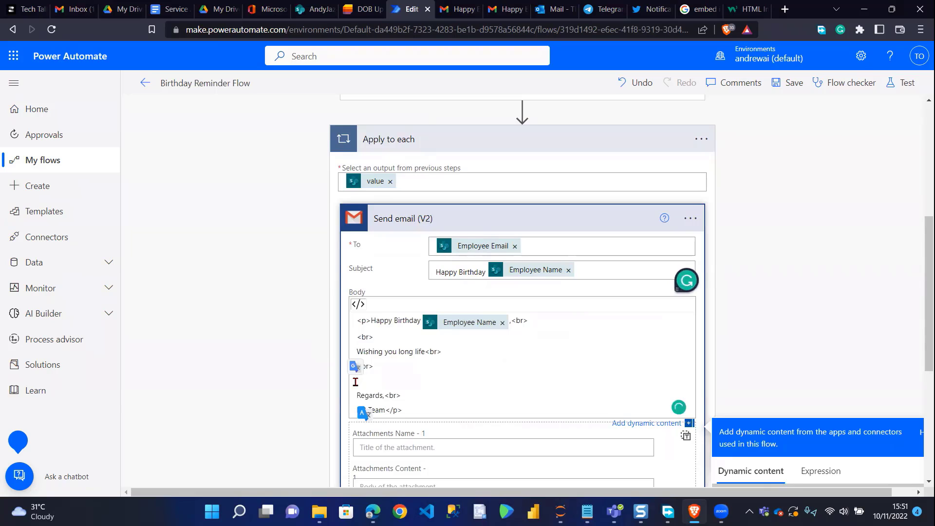
key(Return)
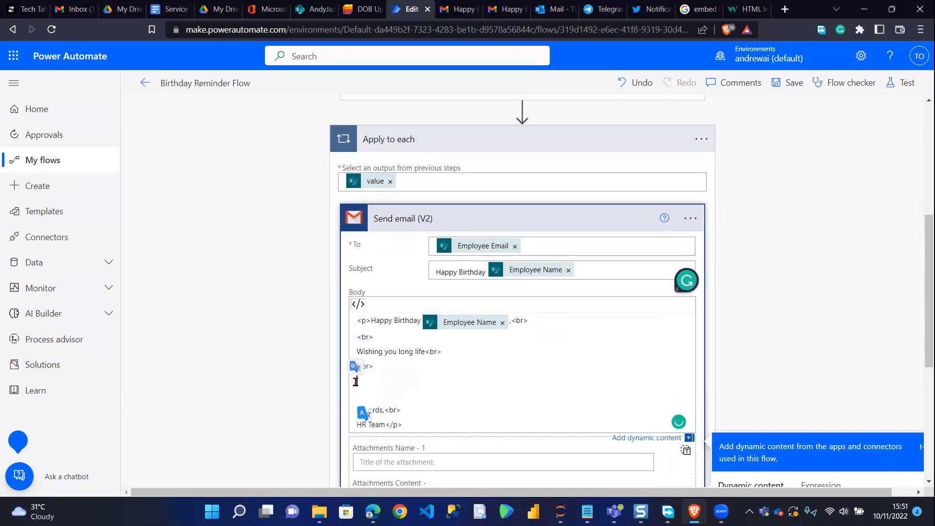
Step: Copy the sample <img> tag from Notepad into the email body code on the blank line above "Regards"
click(585, 509)
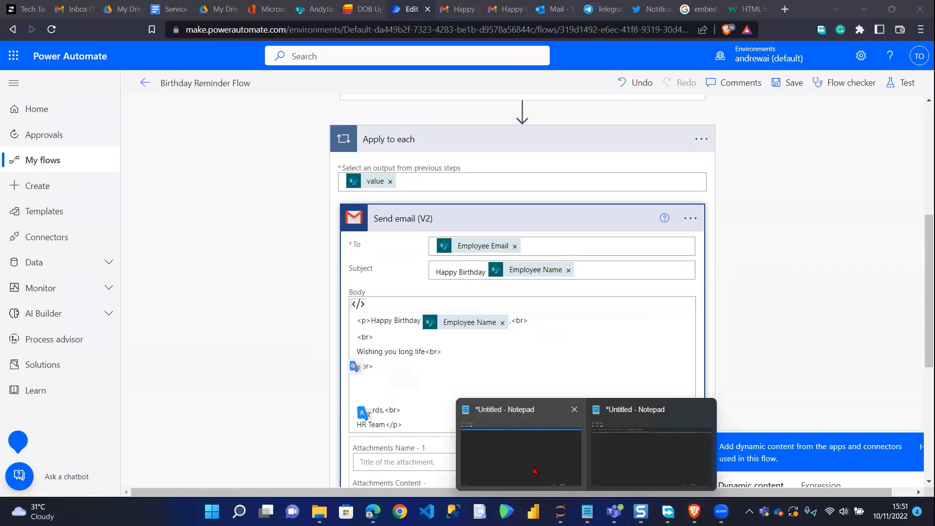
click(603, 456)
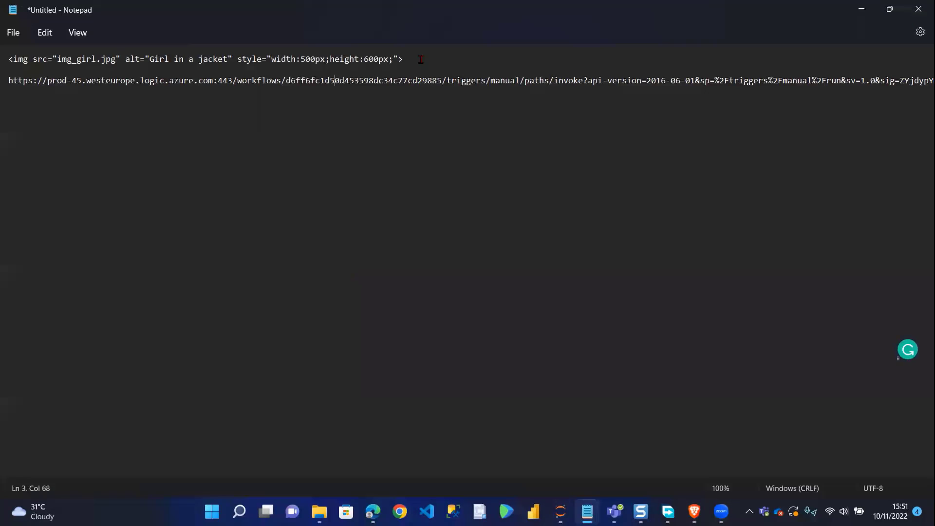
drag(421, 58, 10, 61)
key(ctrl+c)
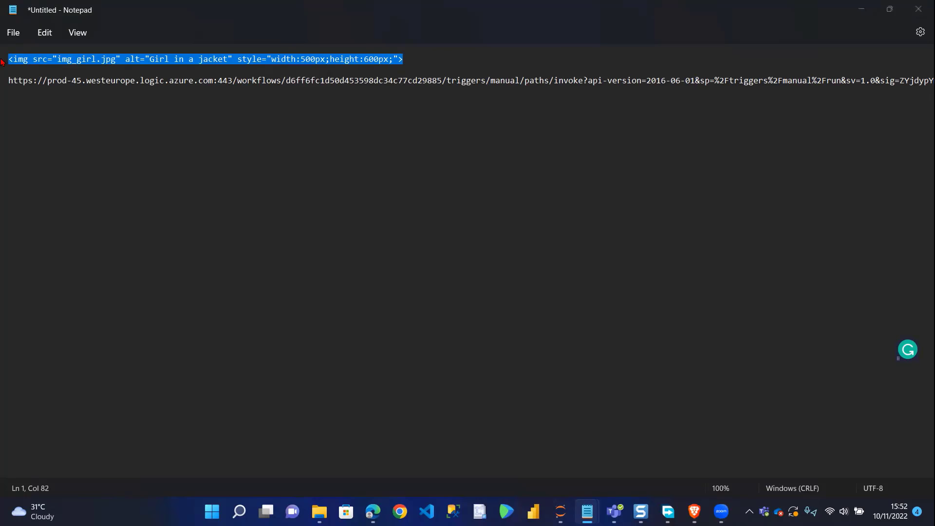
key(alt+Tab)
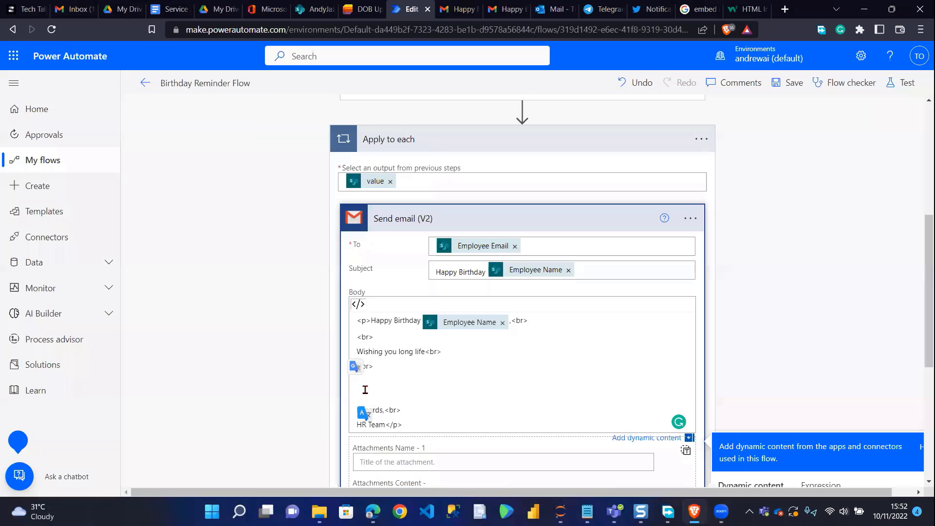
key(ctrl+v)
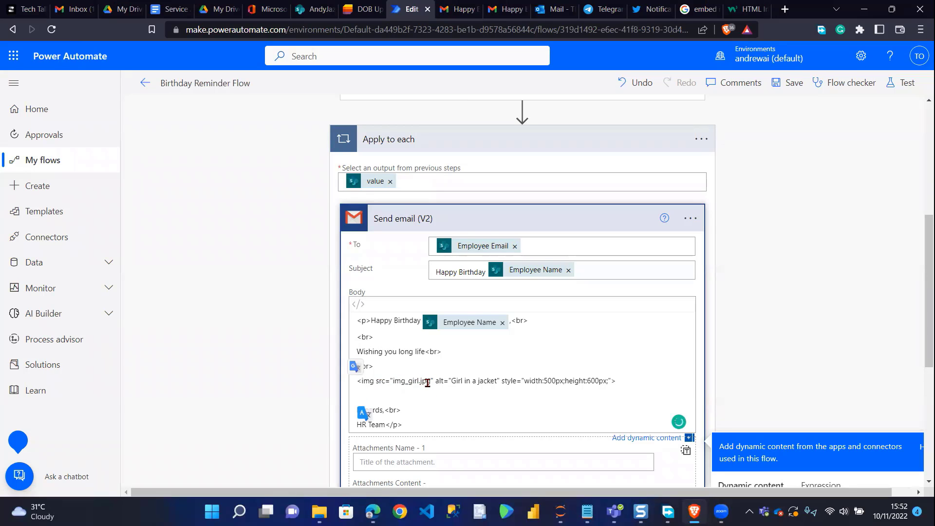
Step: Replace img_girl.jpg in the image tag's src with the signed HTTP trigger URL copied from Notepad
click(430, 383)
key(BackSpace)
key(BackSpace)
key(BackSpace)
key(BackSpace)
key(BackSpace)
key(BackSpace)
key(BackSpace)
key(BackSpace)
key(BackSpace)
key(BackSpace)
key(BackSpace)
key(BackSpace)
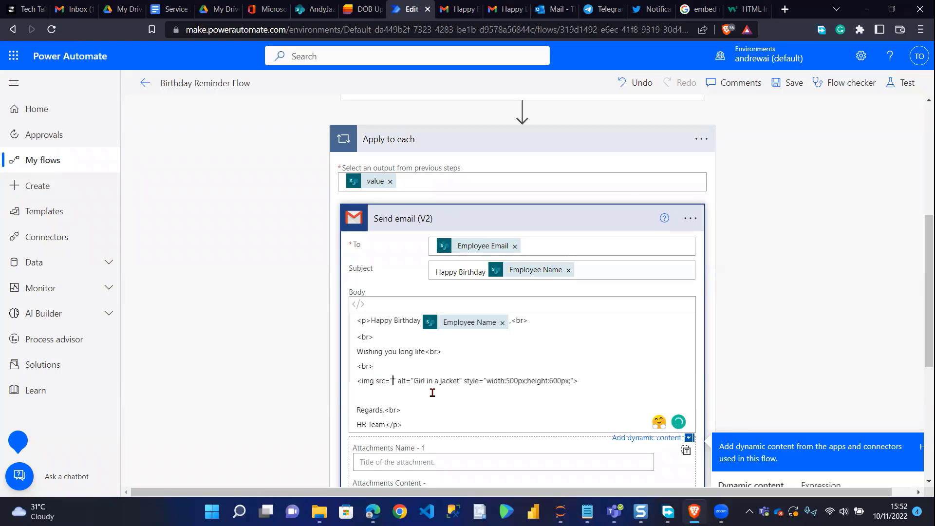
key(alt+Tab)
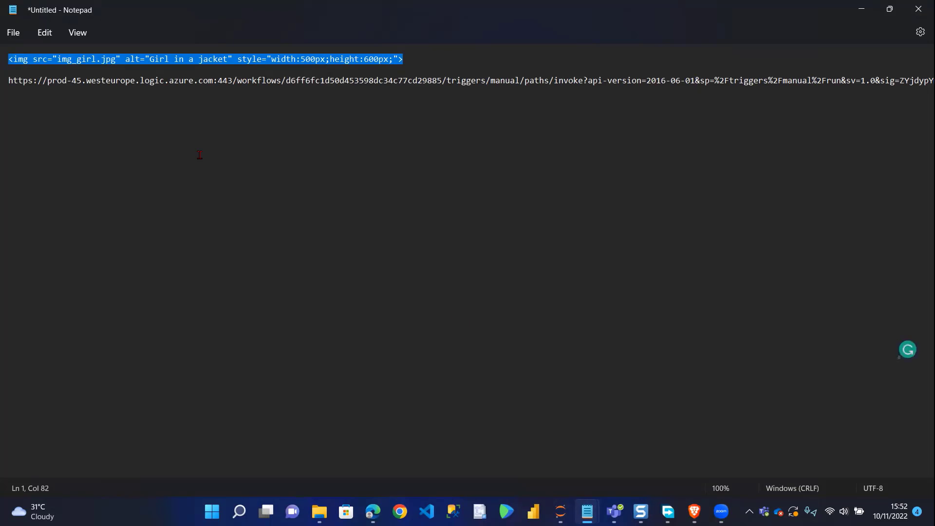
triple_click(10, 81)
key(ctrl+c)
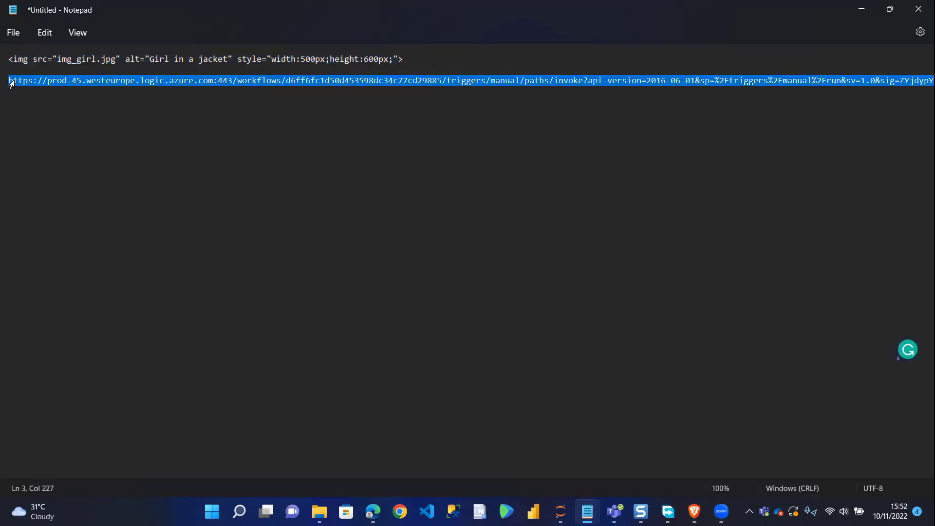
key(alt+Tab)
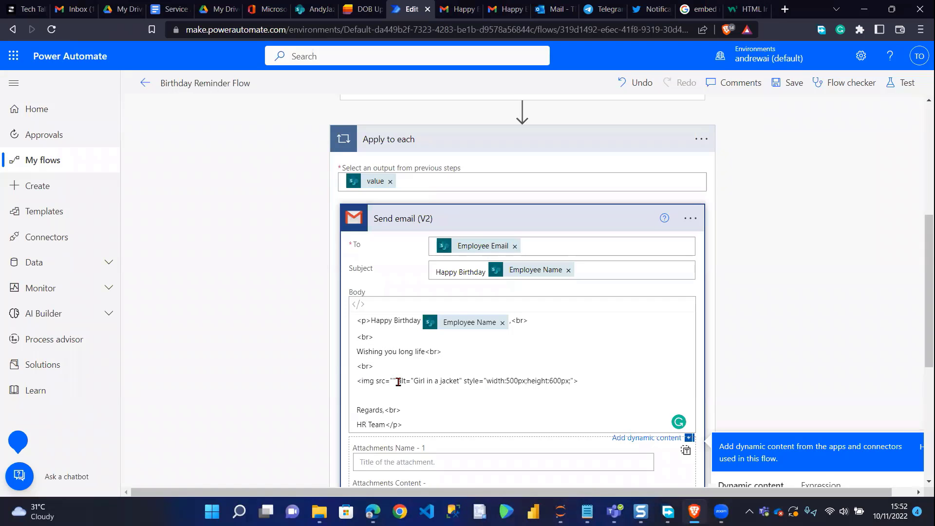
key(ctrl+v)
Step: Change the image tag's alt text to "Birthday Image"
scroll(438, 428, down, 1)
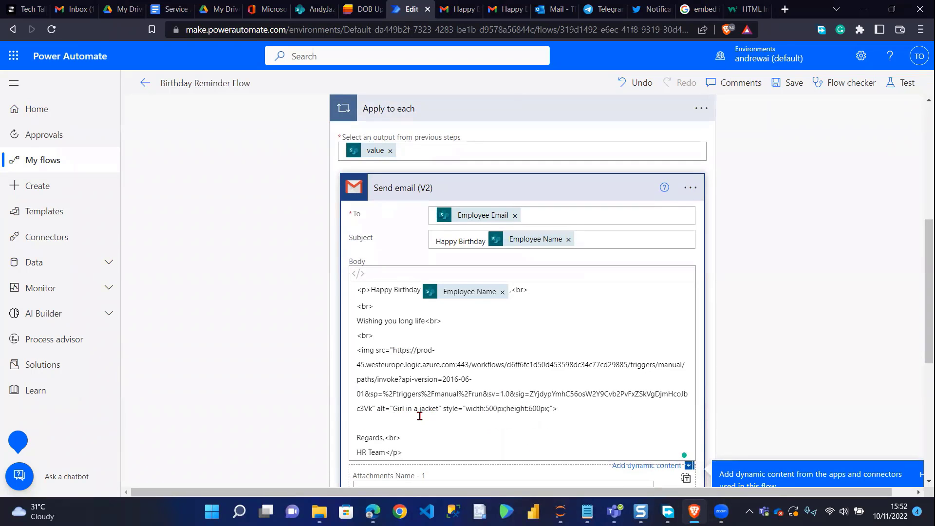
click(436, 409)
key(BackSpace)
key(BackSpace)
key(BackSpace)
key(BackSpace)
key(BackSpace)
key(BackSpace)
key(BackSpace)
key(BackSpace)
key(BackSpace)
key(BackSpace)
key(BackSpace)
key(BackSpace)
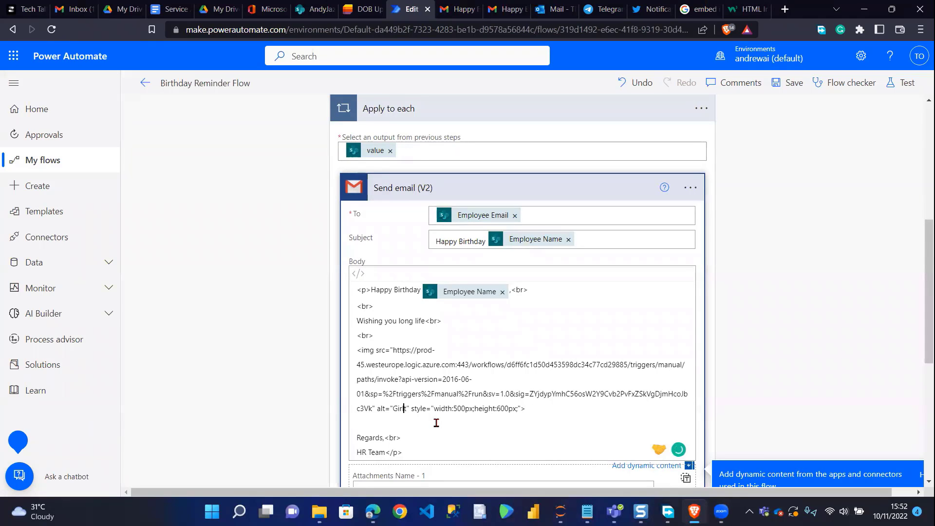
key(BackSpace)
key(BackSpace)
key(BackSpace)
key(BackSpace)
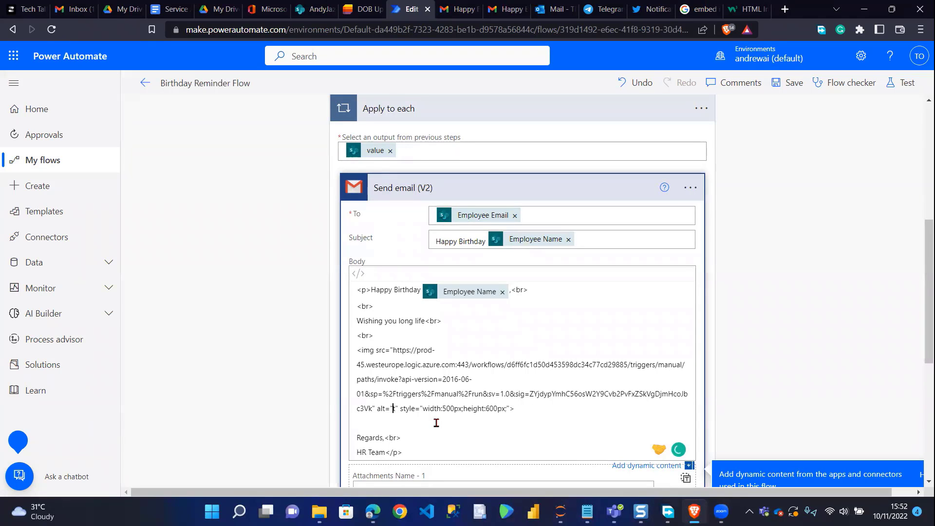
text(Birt)
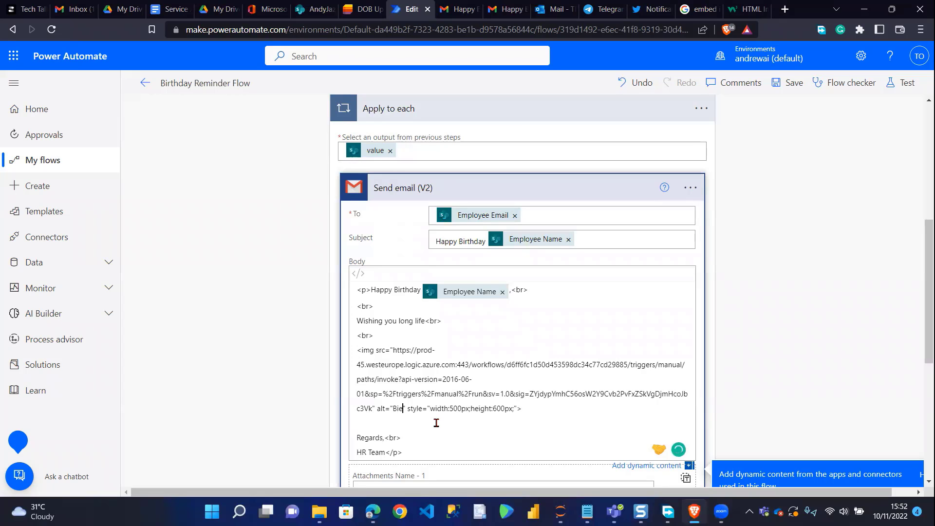
text(hday )
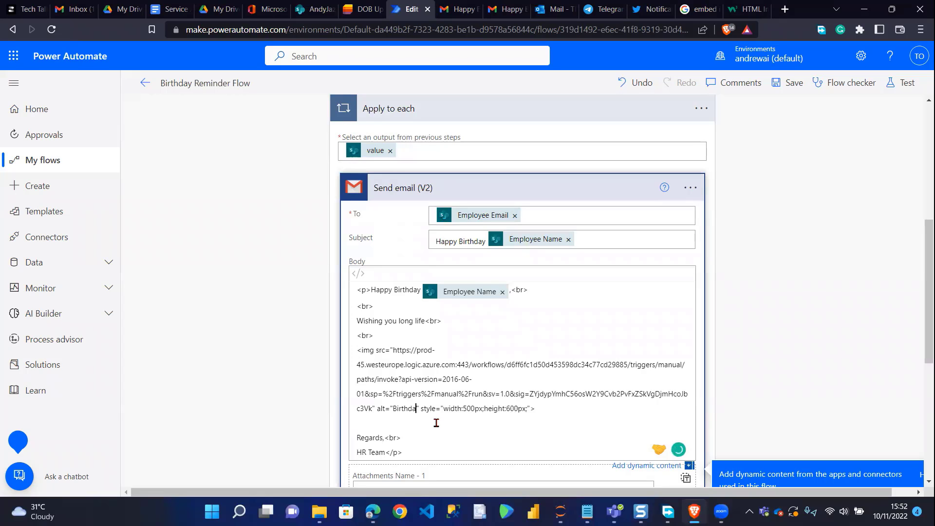
text(Imagew)
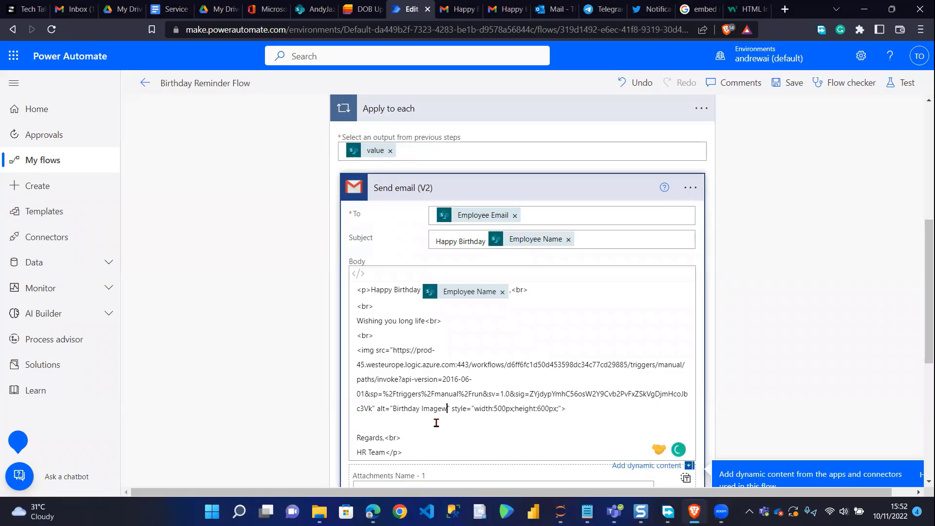
key(BackSpace)
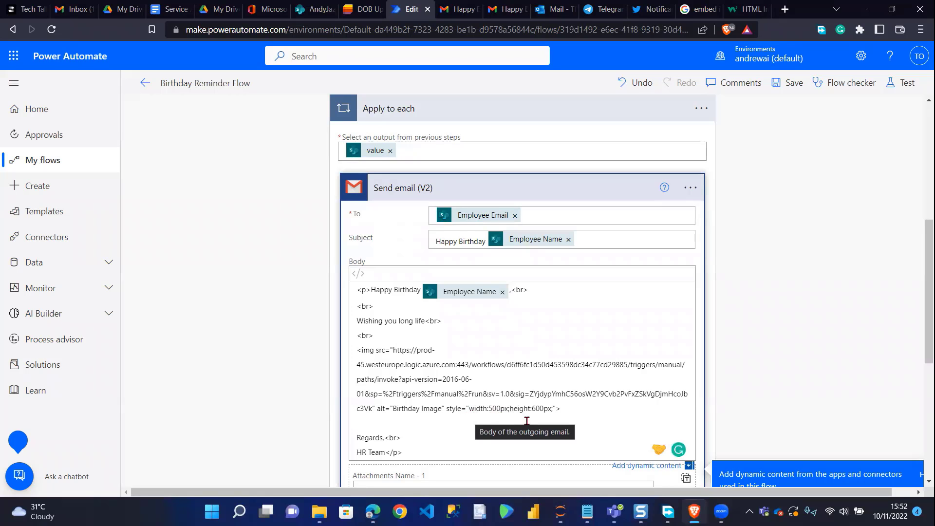
Step: Save the Birthday Reminder Flow and leave the Initialize variable action collapsed
scroll(531, 421, down, 3)
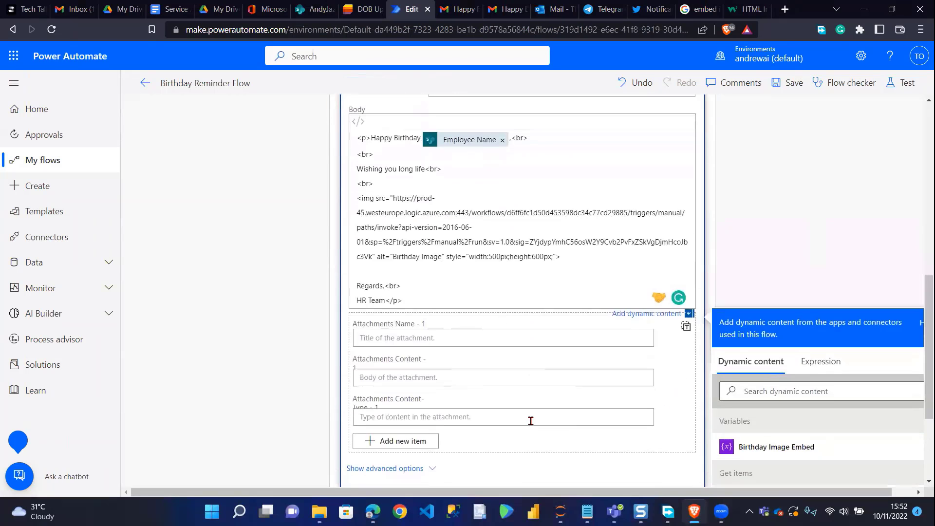
scroll(531, 421, up, 2)
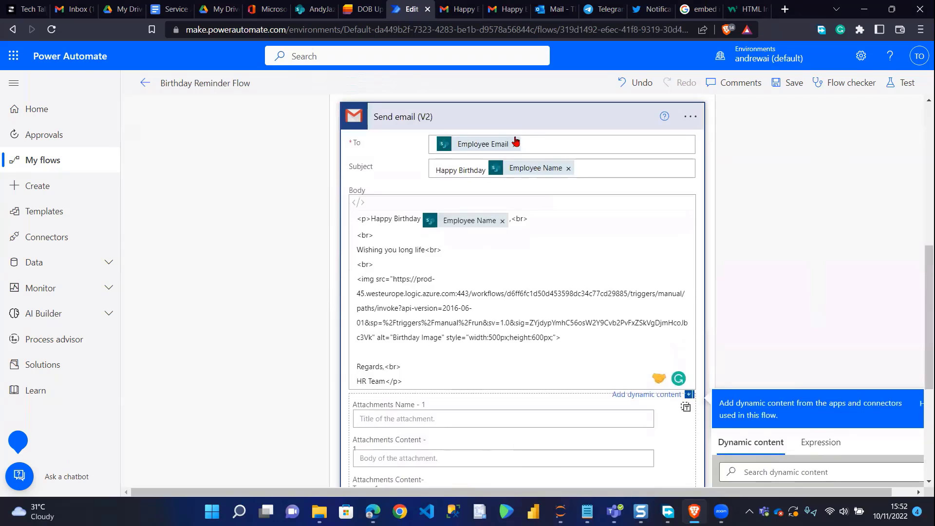
click(789, 83)
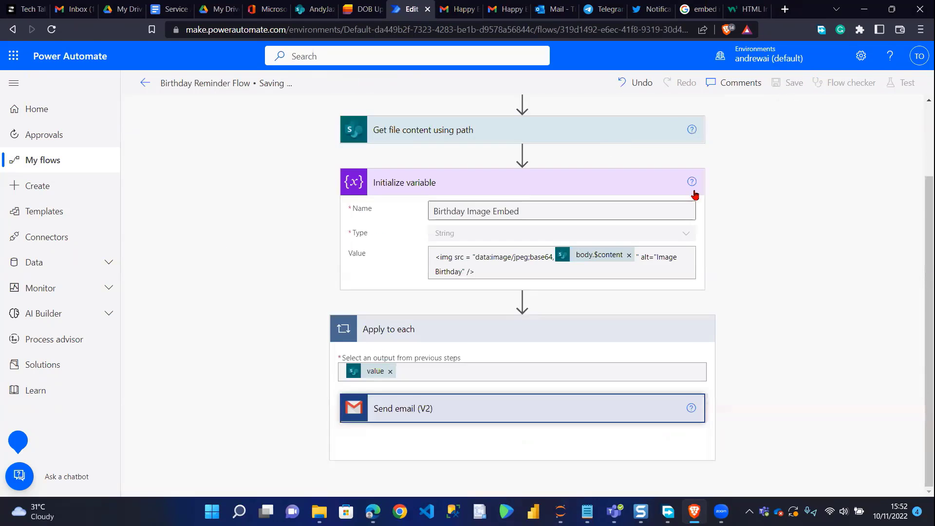
click(497, 296)
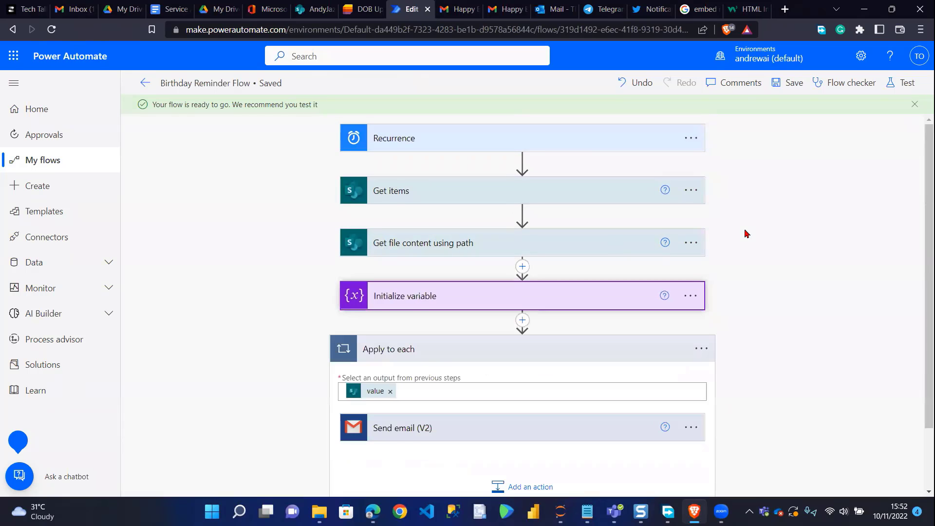
click(491, 300)
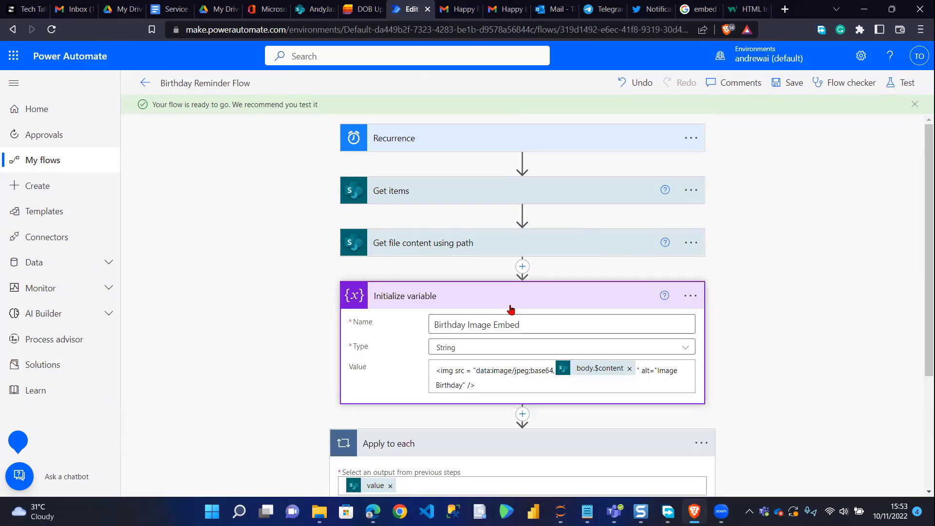
click(535, 298)
Step: Run a manual test of the Birthday Reminder Flow
click(904, 81)
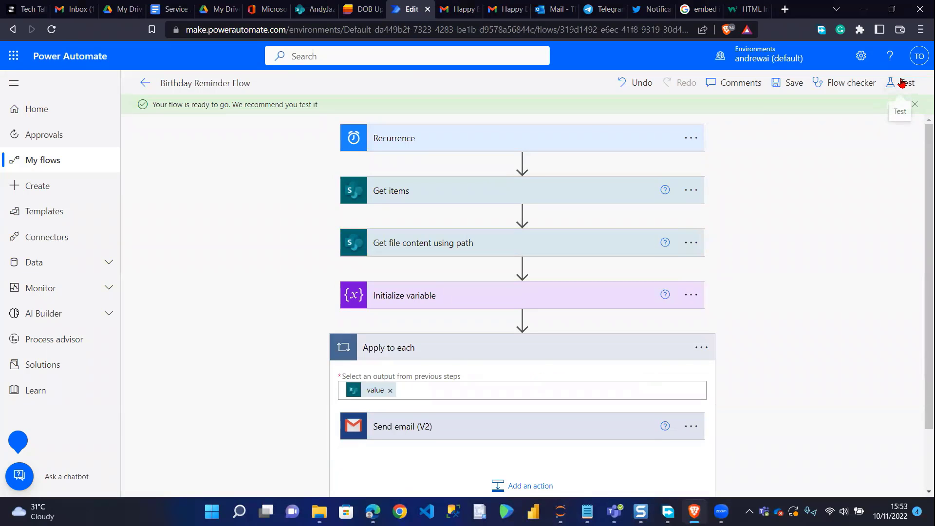
click(744, 115)
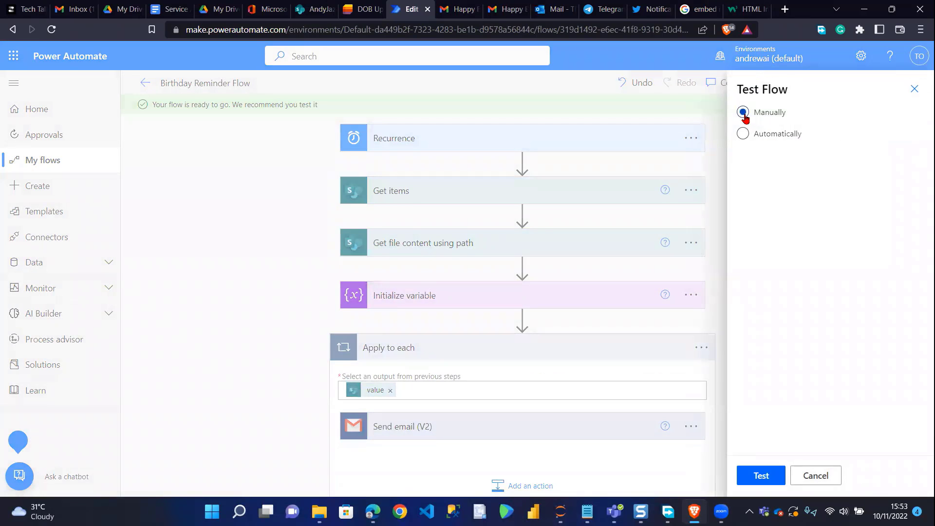
click(774, 481)
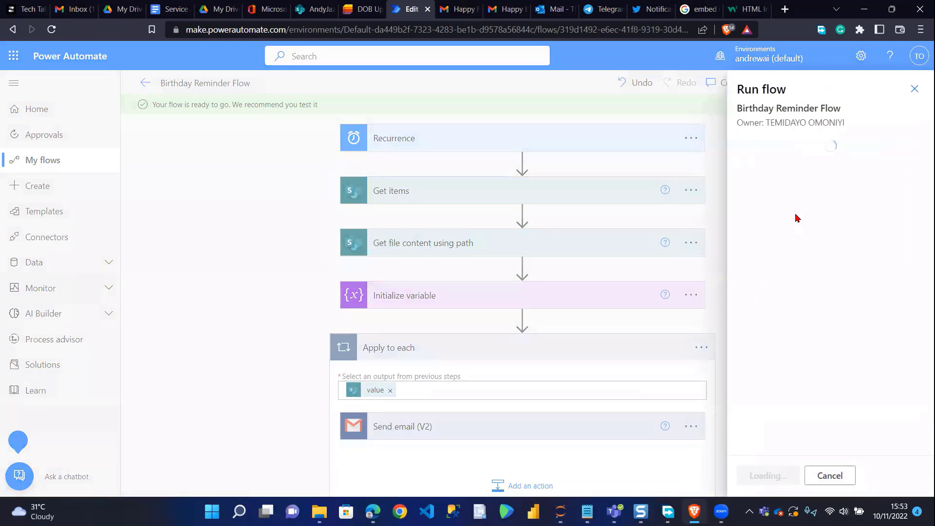
click(784, 483)
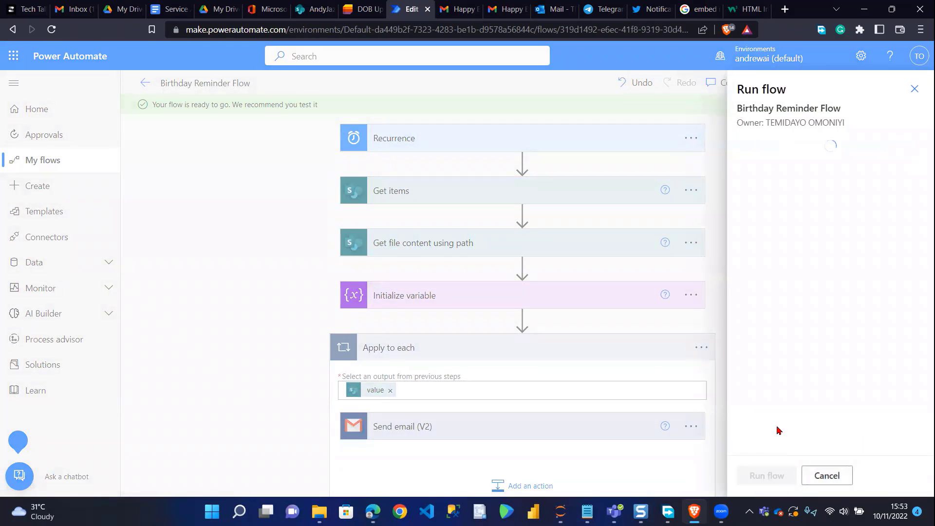
click(762, 476)
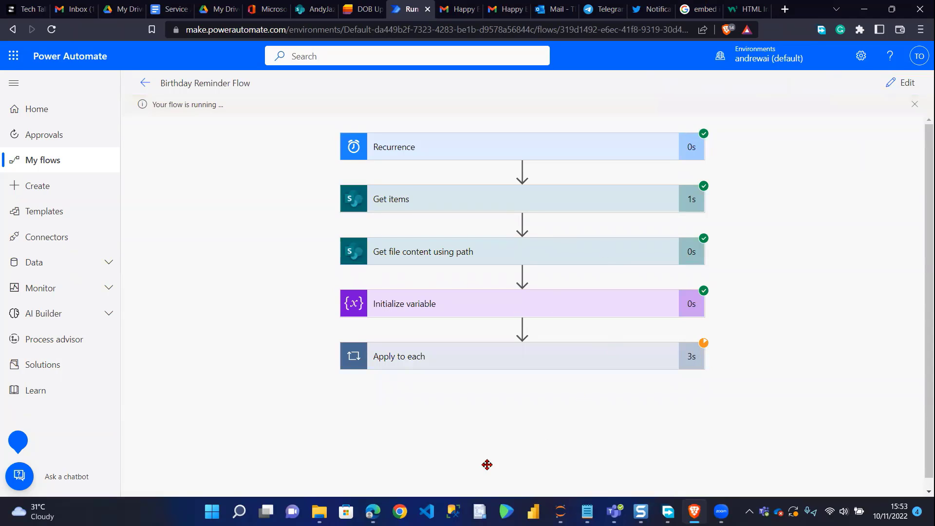
Step: Expand Apply to each and Send email (V2) in the run results to review the email inputs of iterations 1 to 3
click(490, 365)
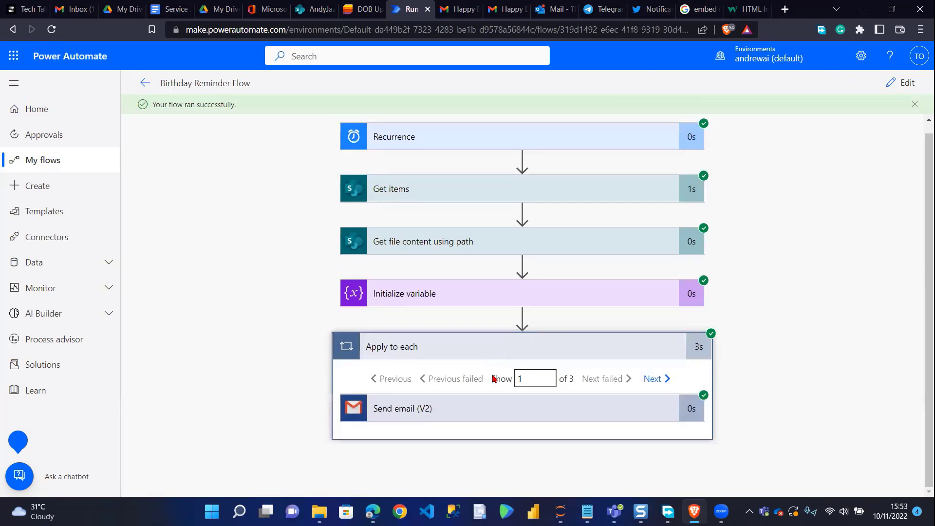
click(516, 405)
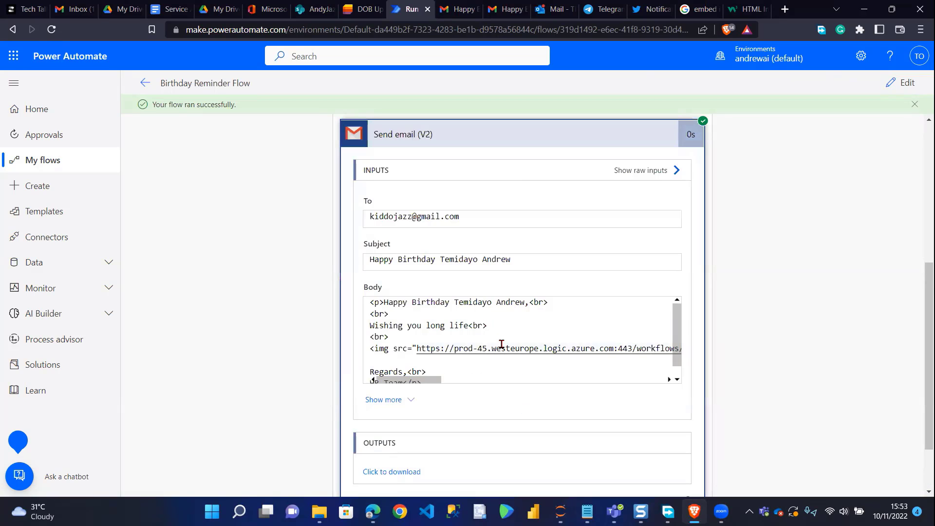
scroll(317, 254, up, 2)
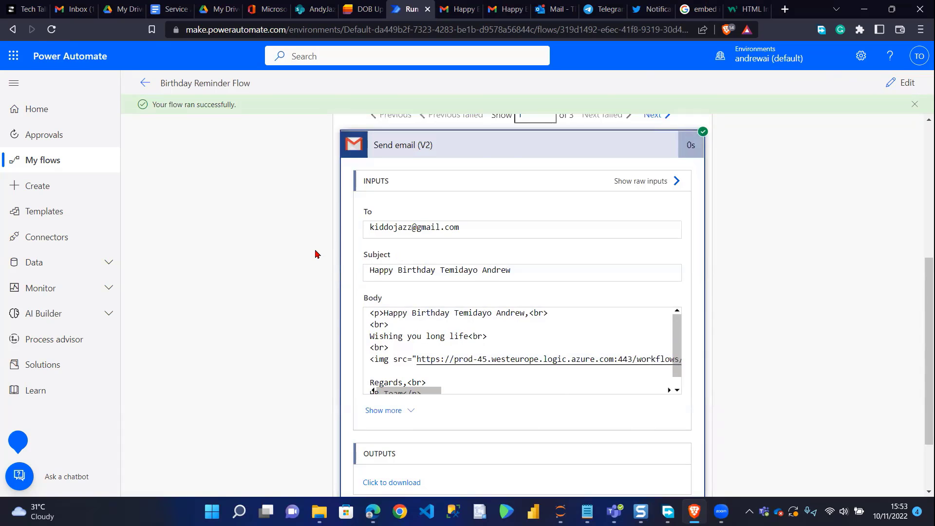
click(662, 215)
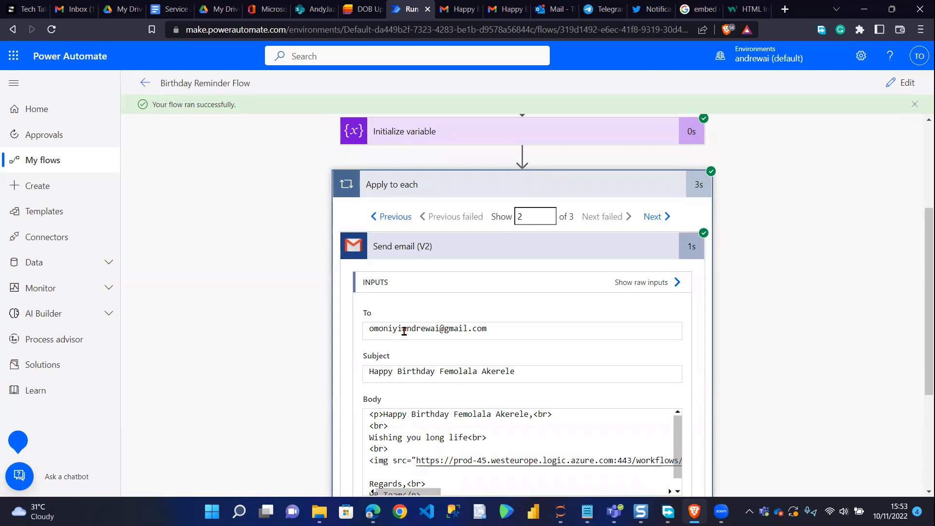
click(663, 217)
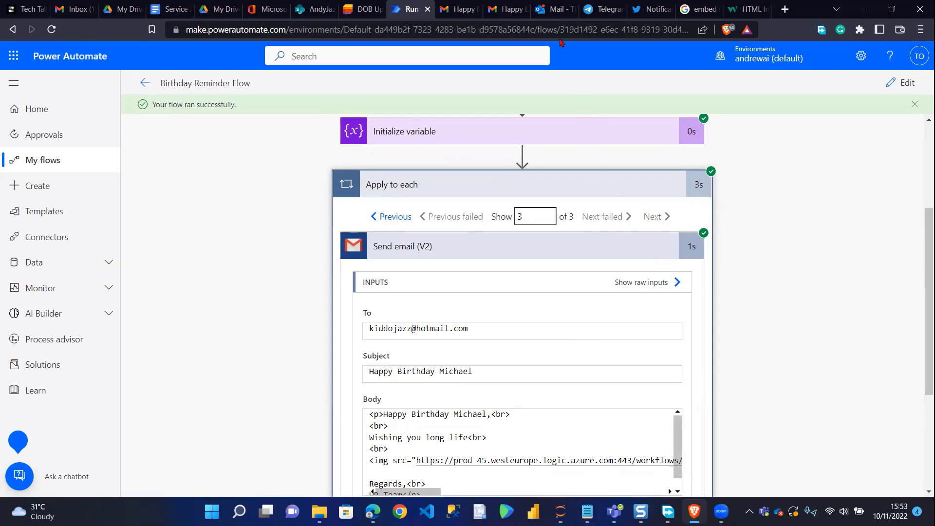
Step: Switch to the Outlook mailbox and open the newest birthday email from the inbox to check its embedded image
click(557, 9)
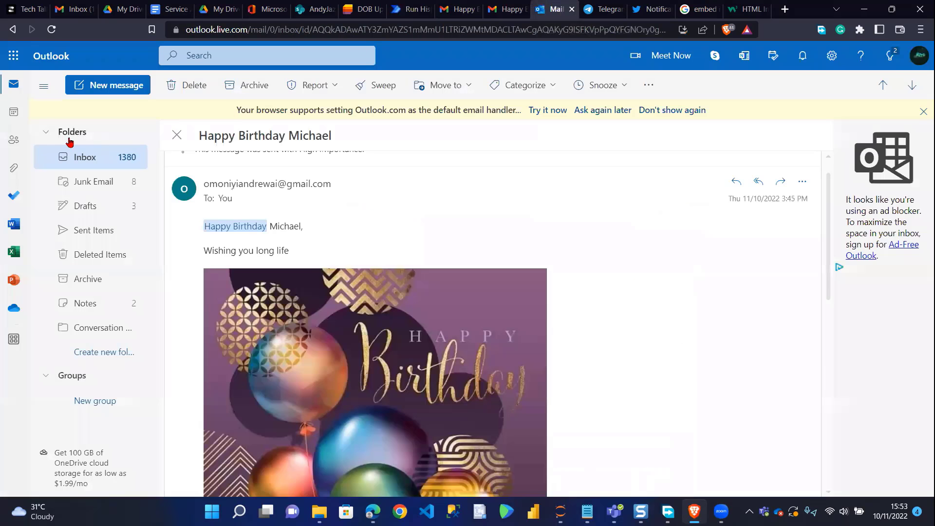
click(69, 157)
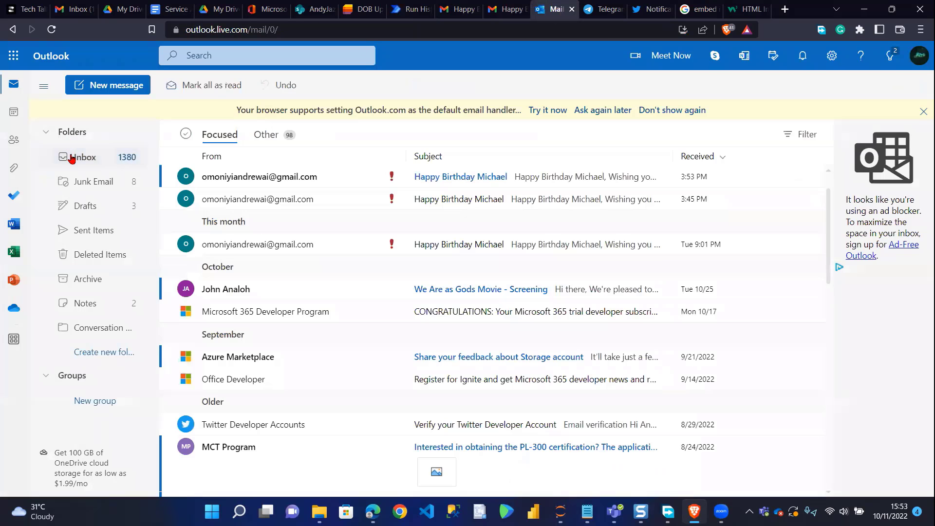
click(285, 182)
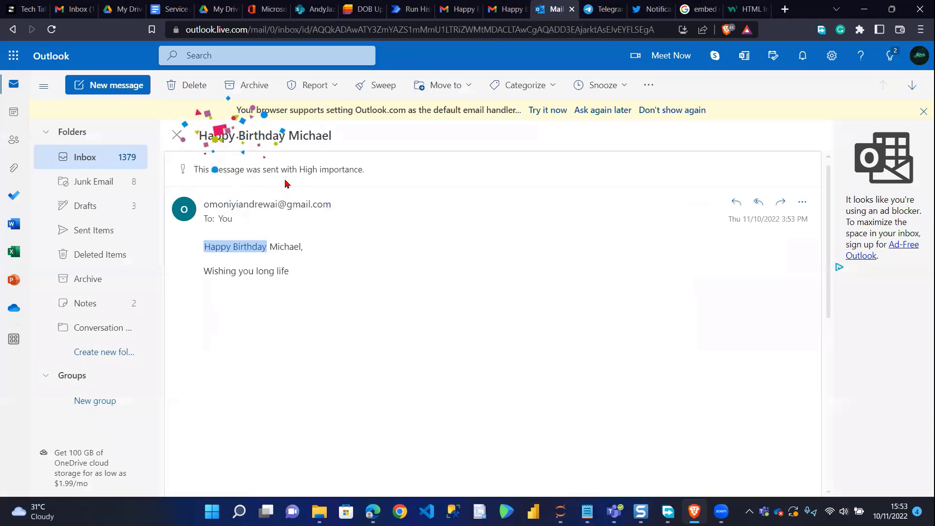
scroll(307, 331, down, 5)
scroll(307, 332, up, 1)
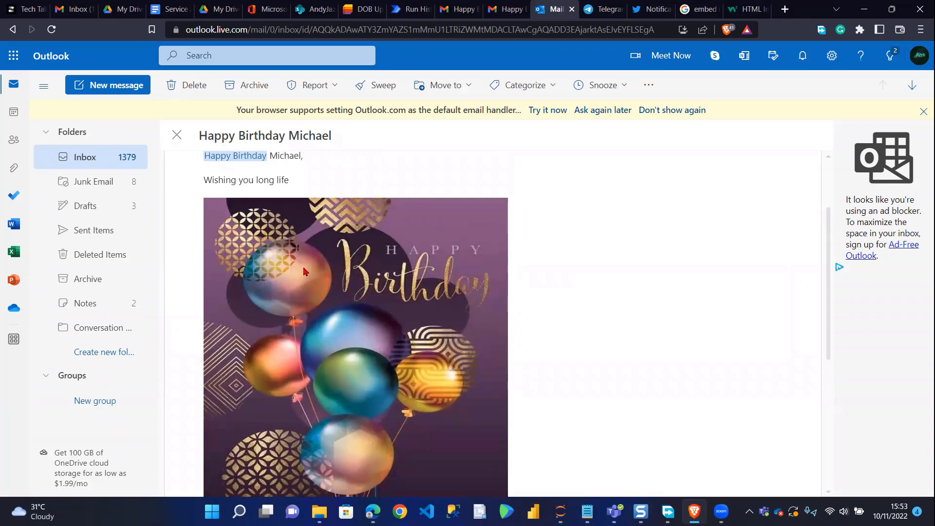
Step: Switch to the second Gmail account, refresh its inbox and open the newest birthday email to check the embedded image
click(504, 9)
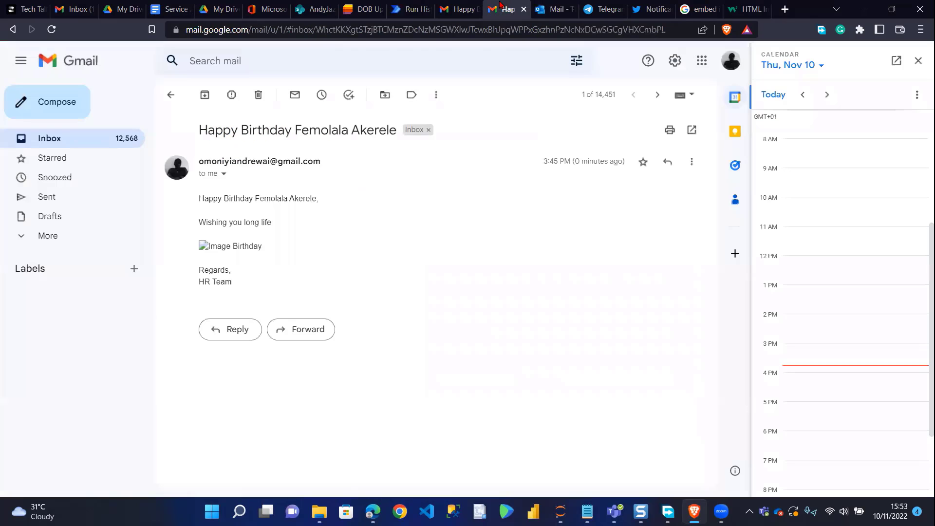
click(97, 138)
scroll(307, 198, up, 1)
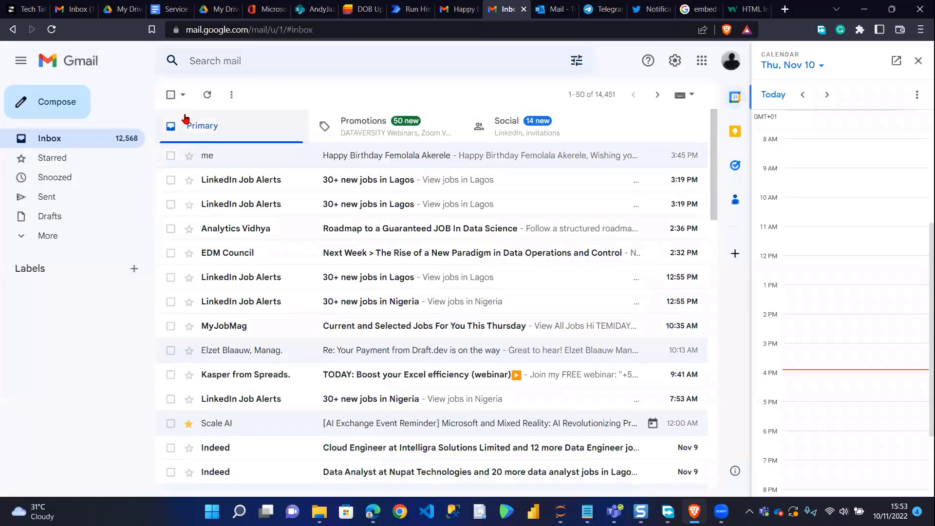
click(207, 92)
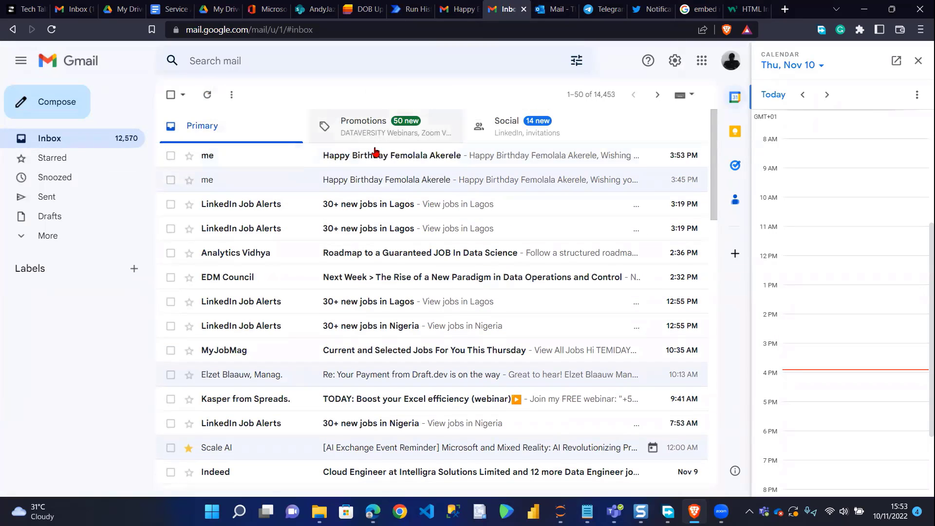
click(376, 155)
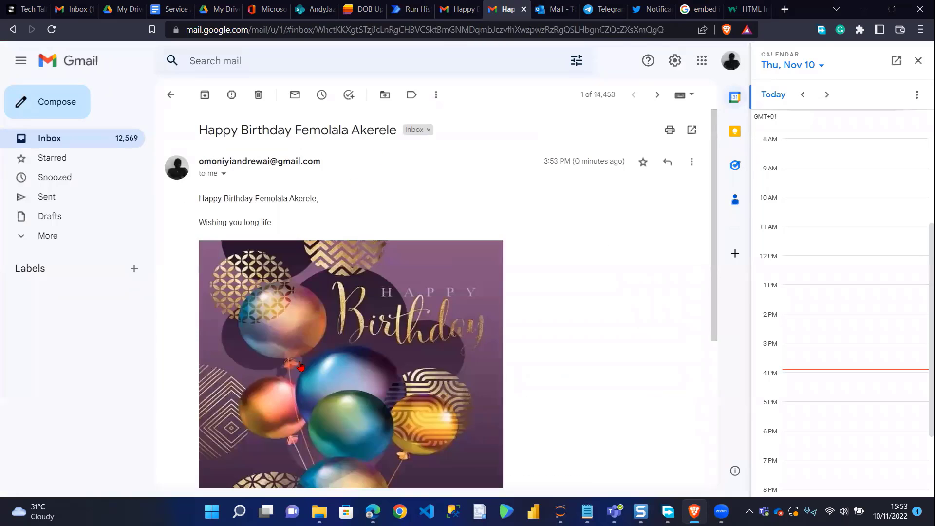
scroll(300, 366, down, 1)
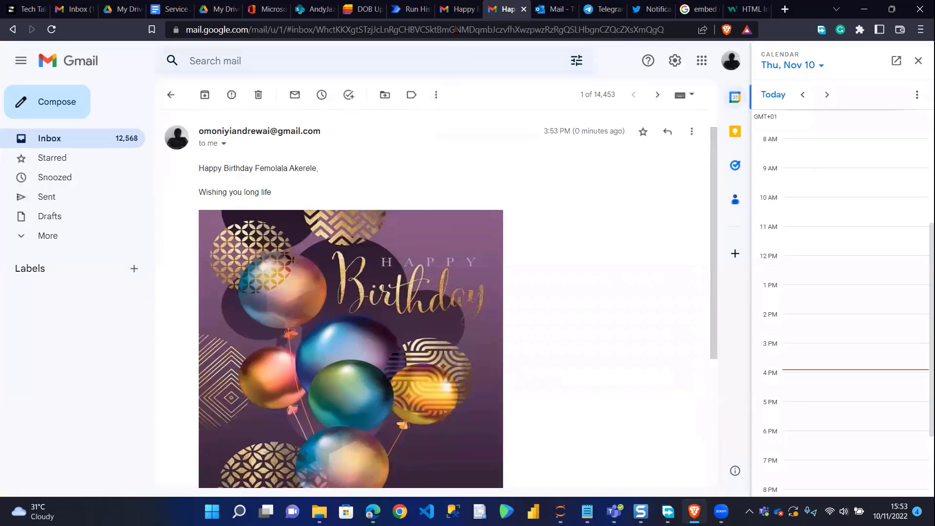
Step: Switch to the first Gmail account and open the 3:53 PM birthday email from its inbox to check the embedded image
click(458, 10)
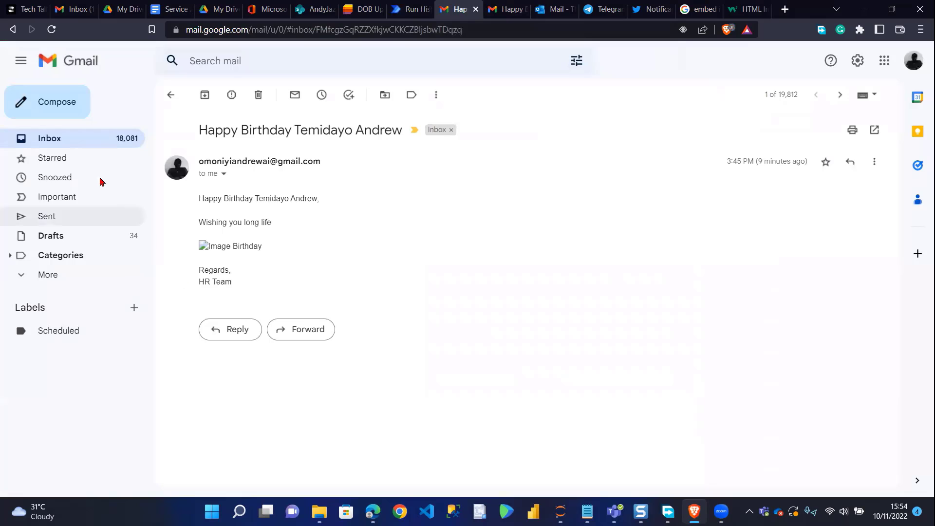
click(77, 145)
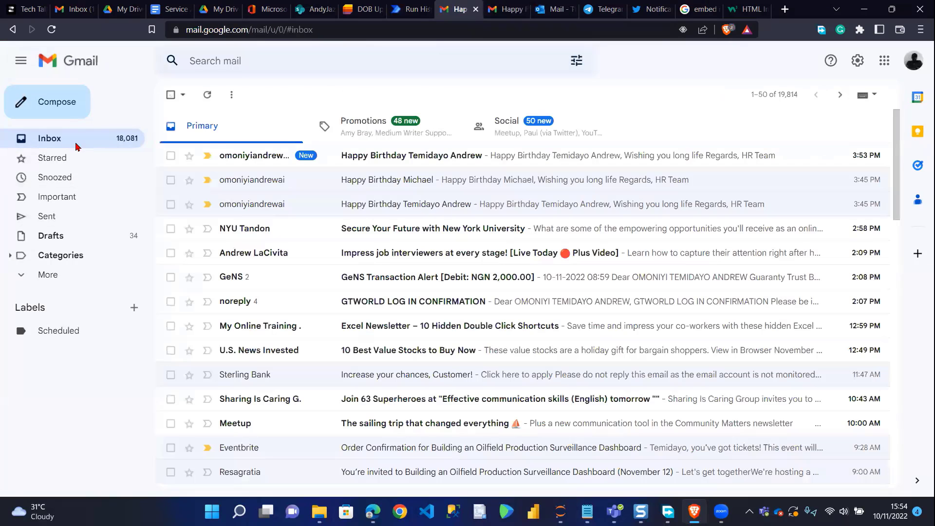
click(263, 161)
scroll(211, 296, down, 2)
scroll(212, 296, down, 1)
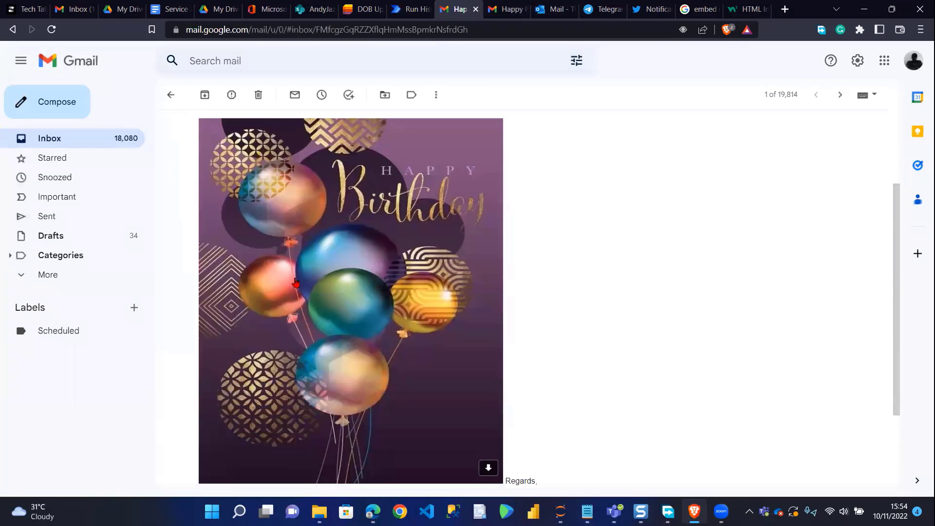
scroll(365, 265, up, 2)
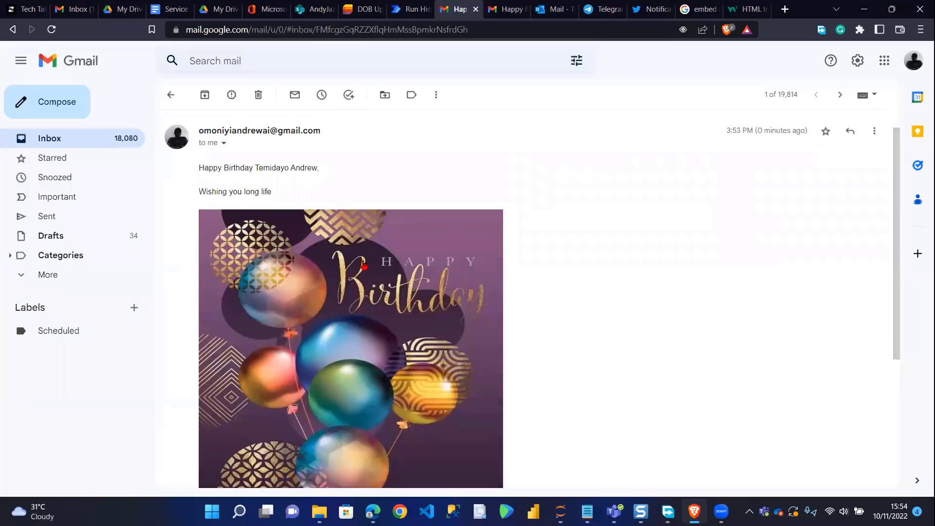